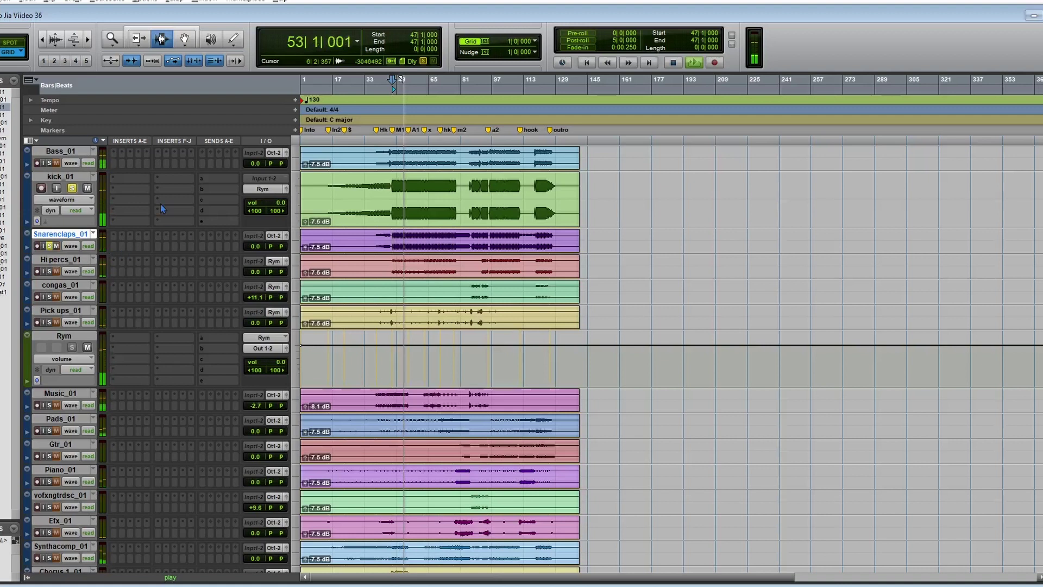
Insert a CLA-3A compressor on the Snare n claps track, raise its peak reduction to about 6 and set its gain to 5.12.
left_click(114, 239)
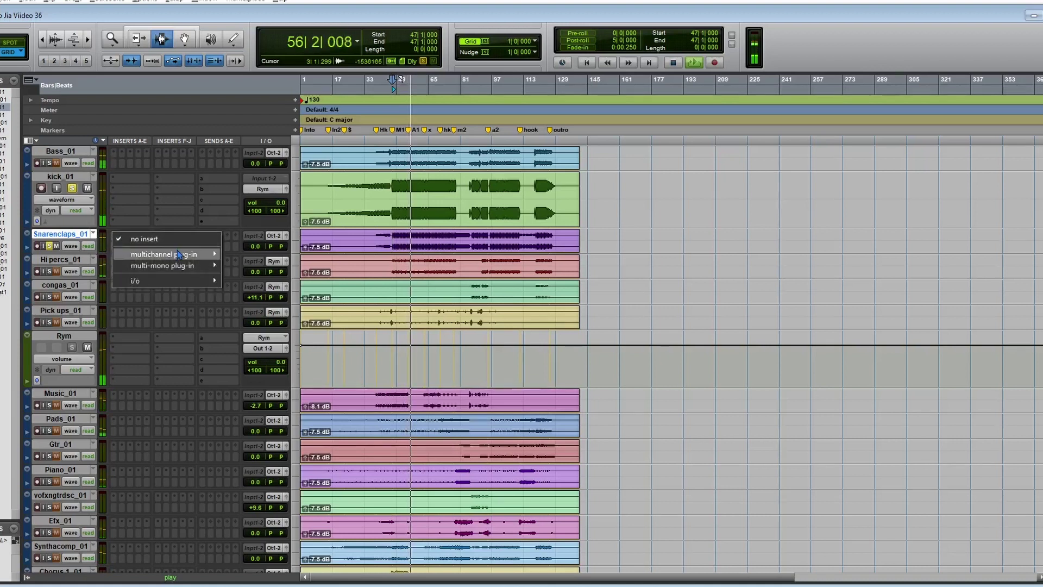
mouse_move(181, 254)
mouse_move(296, 35)
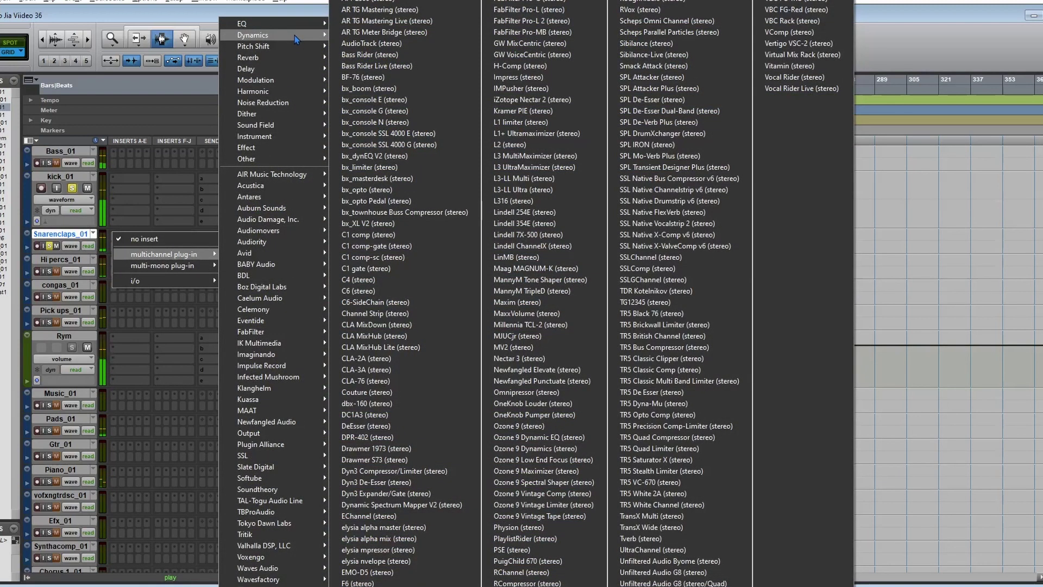
left_click(435, 374)
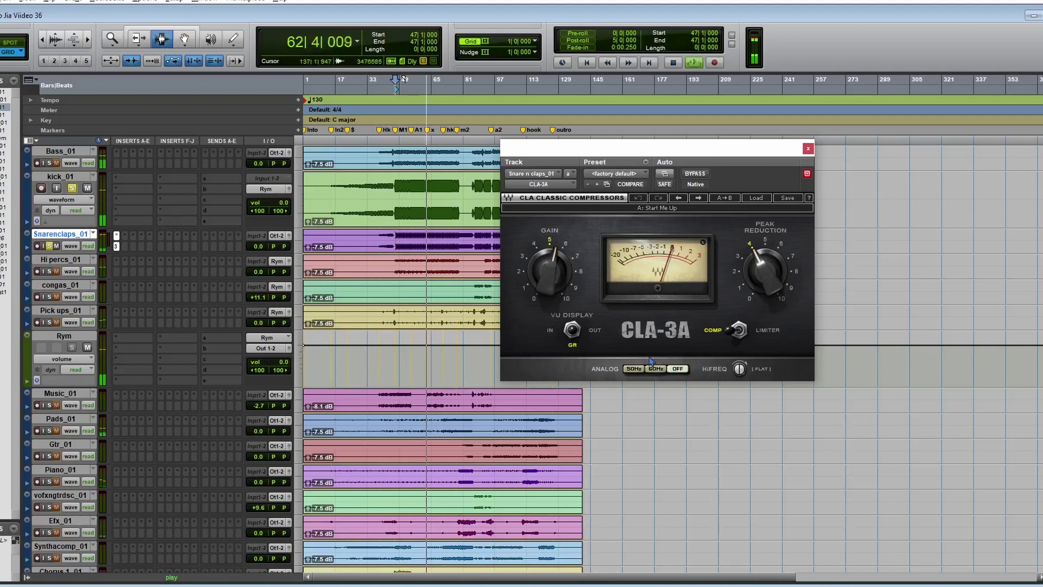
left_click_drag(765, 270, 765, 244)
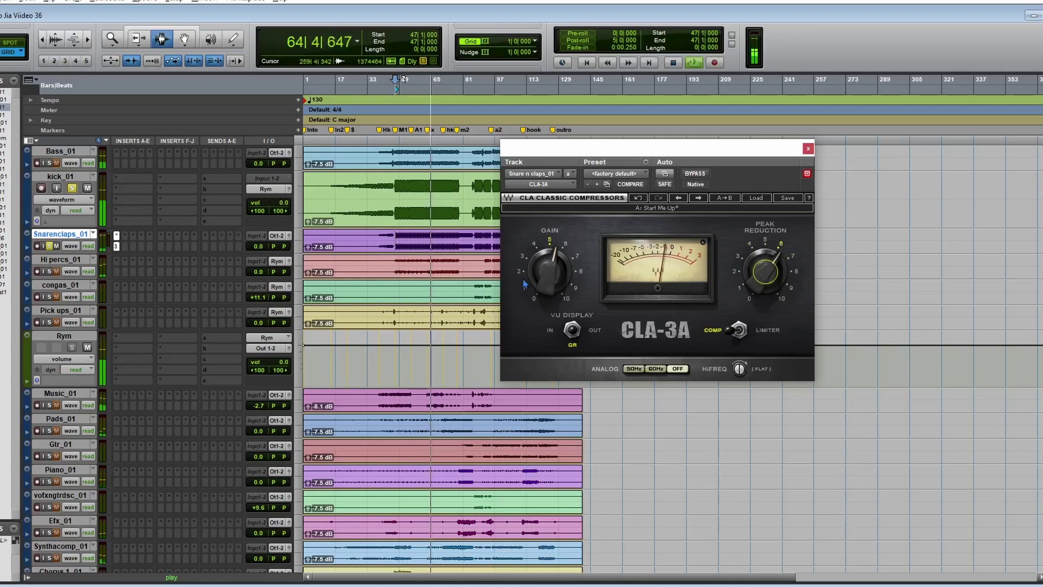
left_click_drag(549, 273, 549, 276)
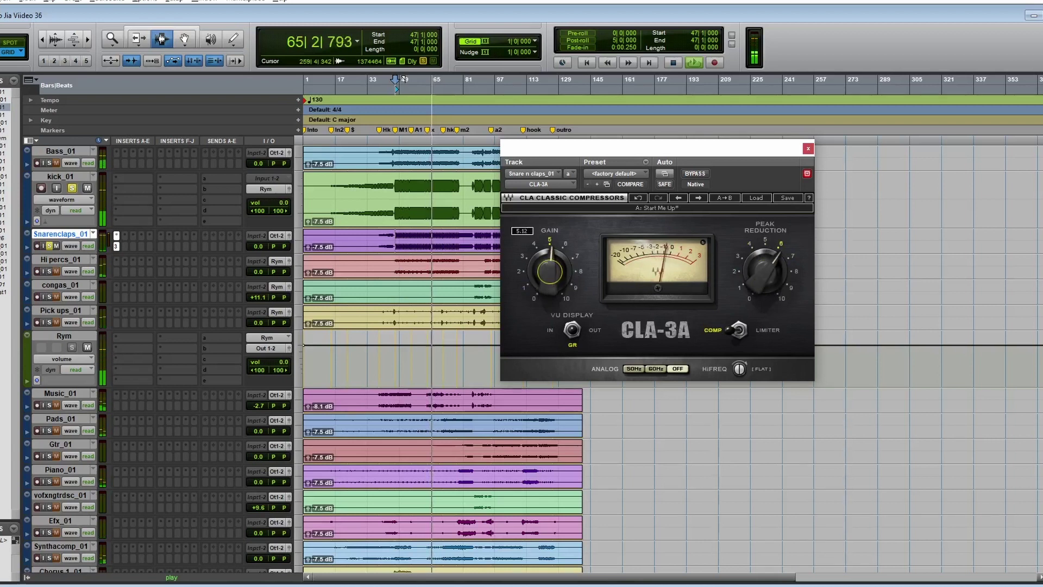
left_click(808, 149)
Solo the Hi percs track and insert a stereo Q1 equalizer on it.
left_click(50, 271)
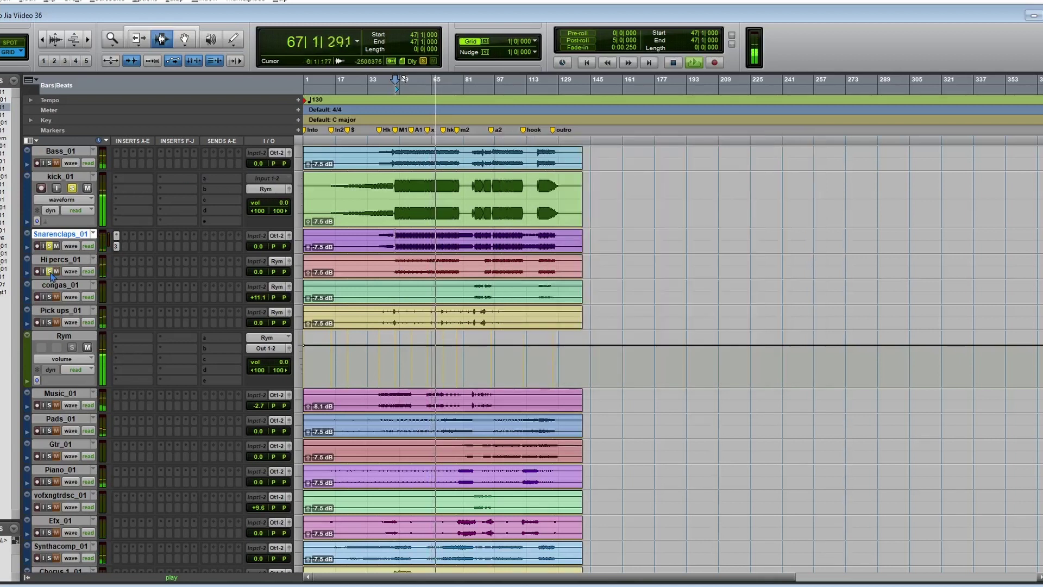
key("space")
left_click(118, 266)
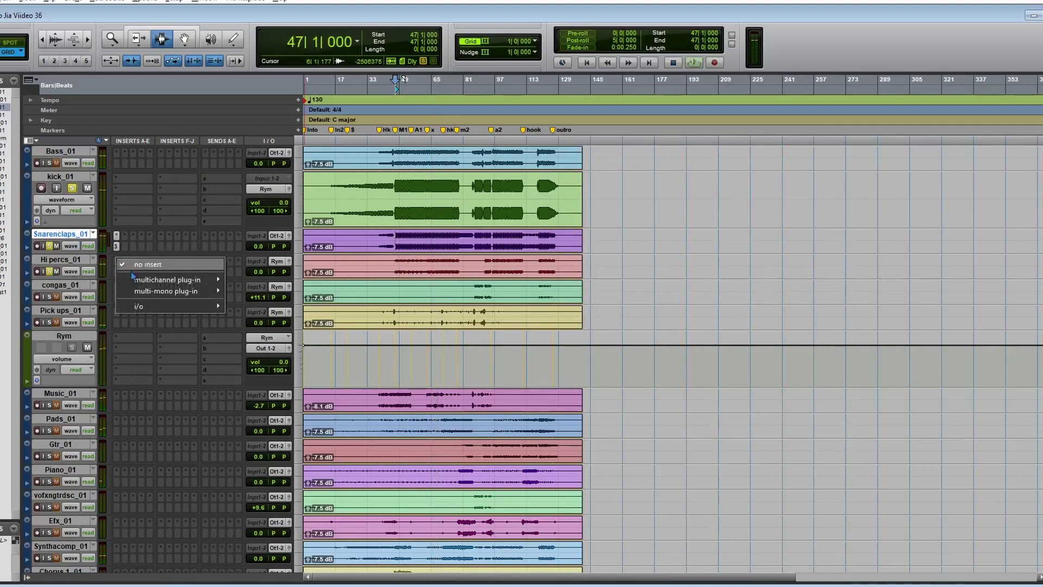
mouse_move(165, 280)
mouse_move(268, 280)
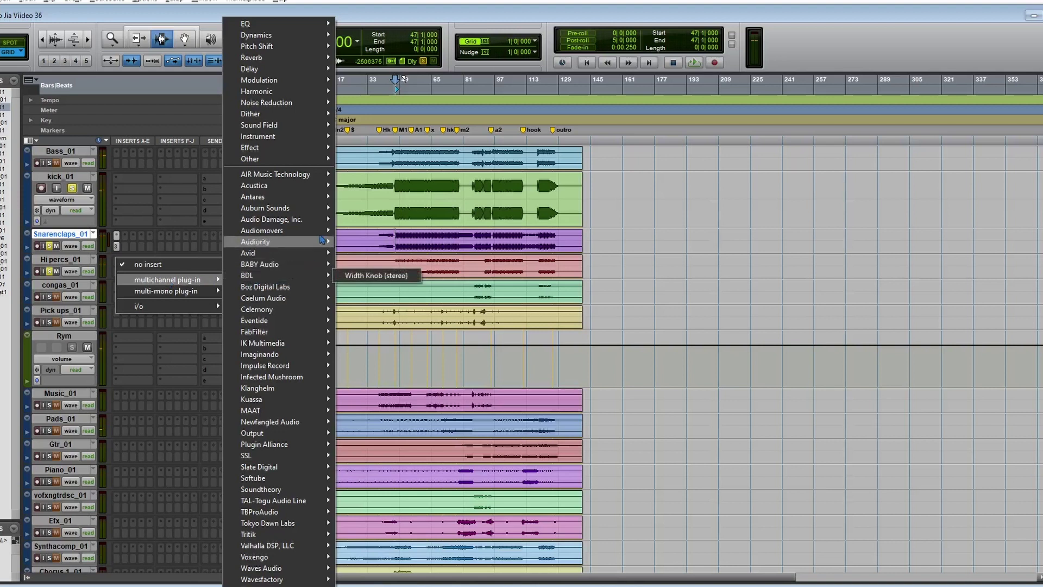
mouse_move(260, 24)
left_click(532, 382)
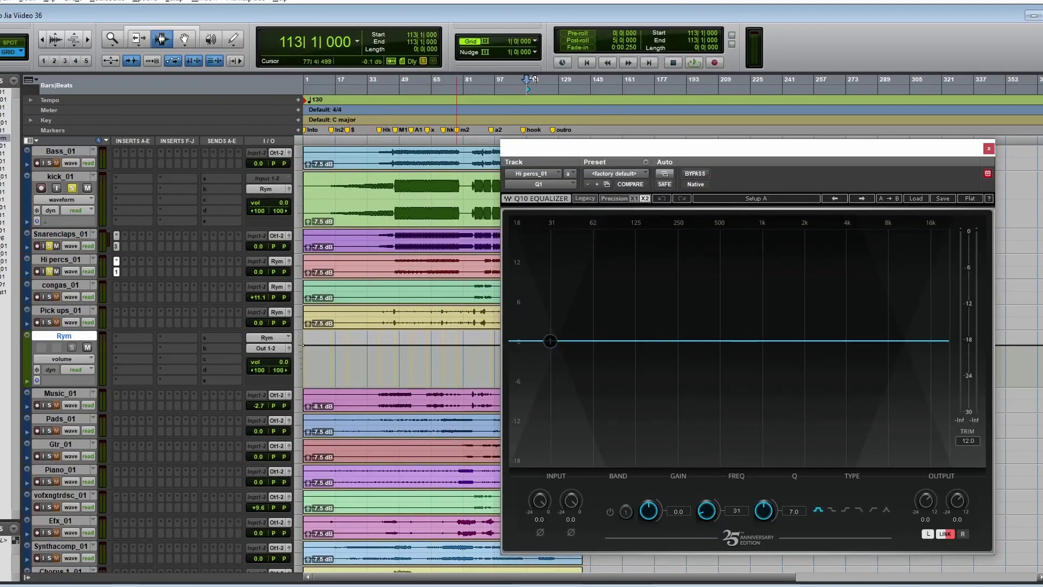
Turn the Hi percs equalizer band into a high shelf boosting 7.2 dB at 7088 Hz during playback.
left_click_drag(549, 341, 882, 290)
key("space")
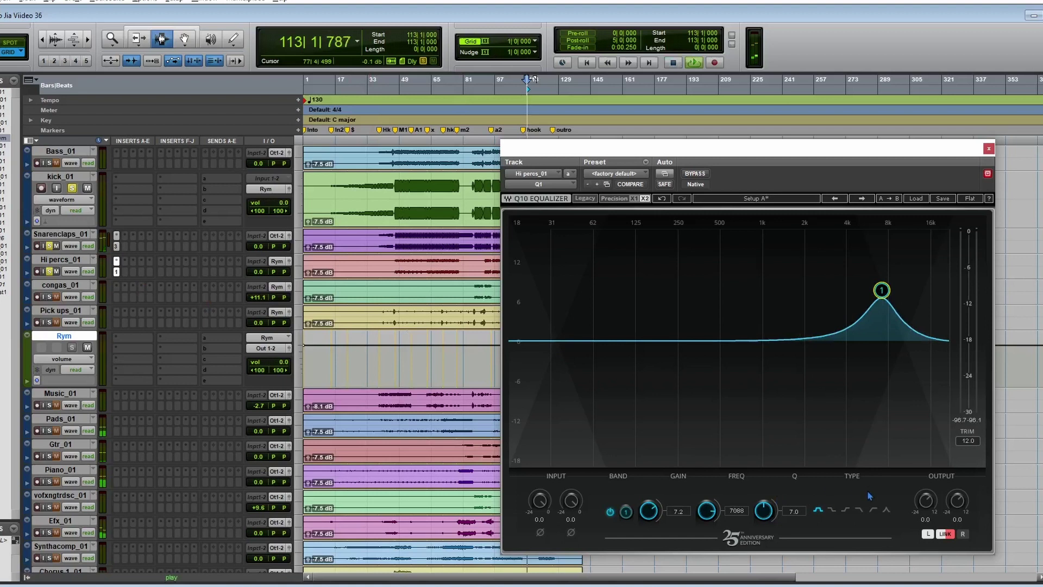
left_click(845, 509)
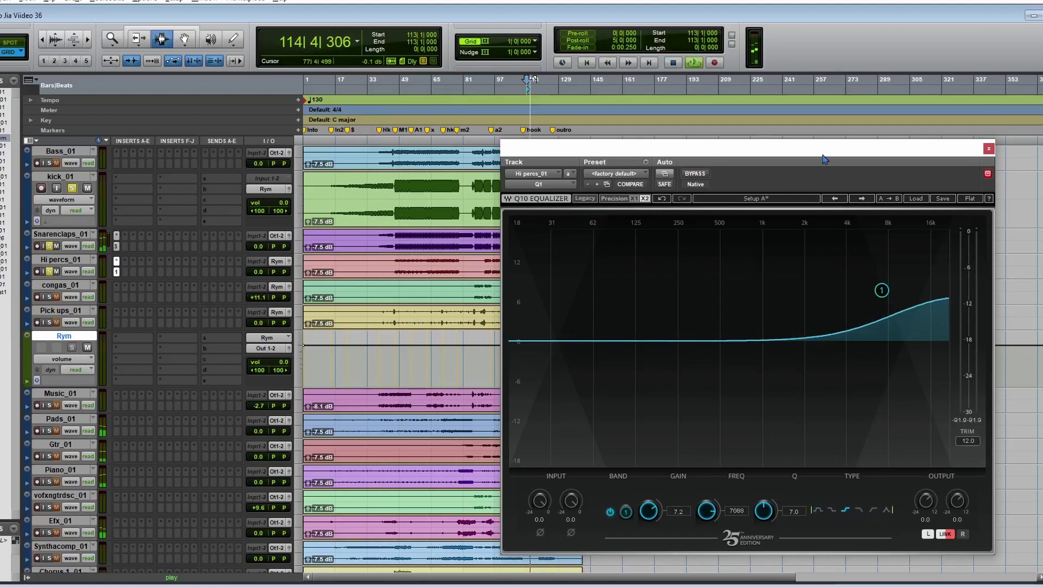
Audition the equalized Hi percs from bar 93 and close the equalizer window.
left_click_drag(825, 159, 833, 356)
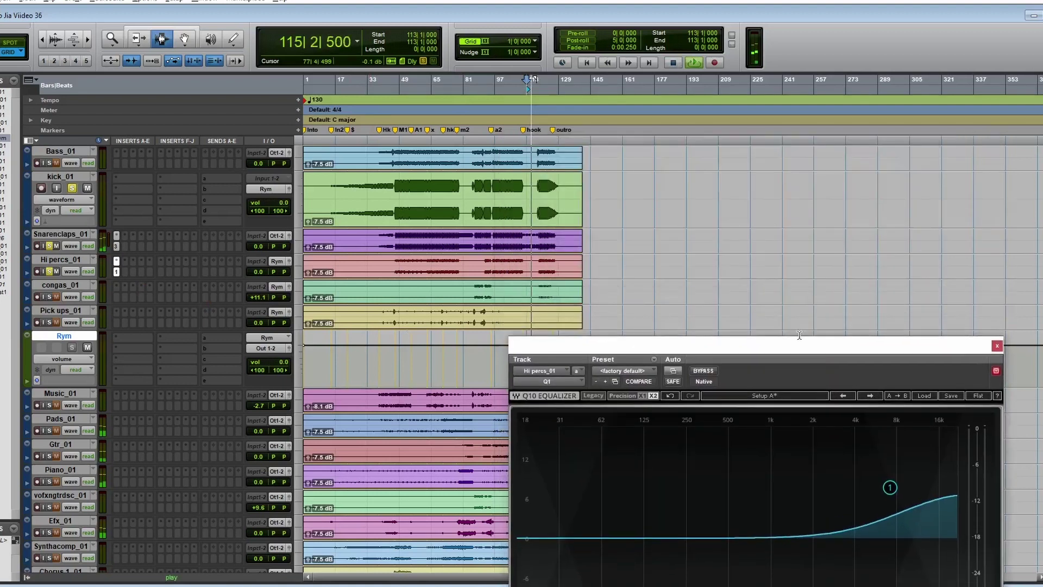
left_click(487, 262)
left_click_drag(645, 348, 593, 131)
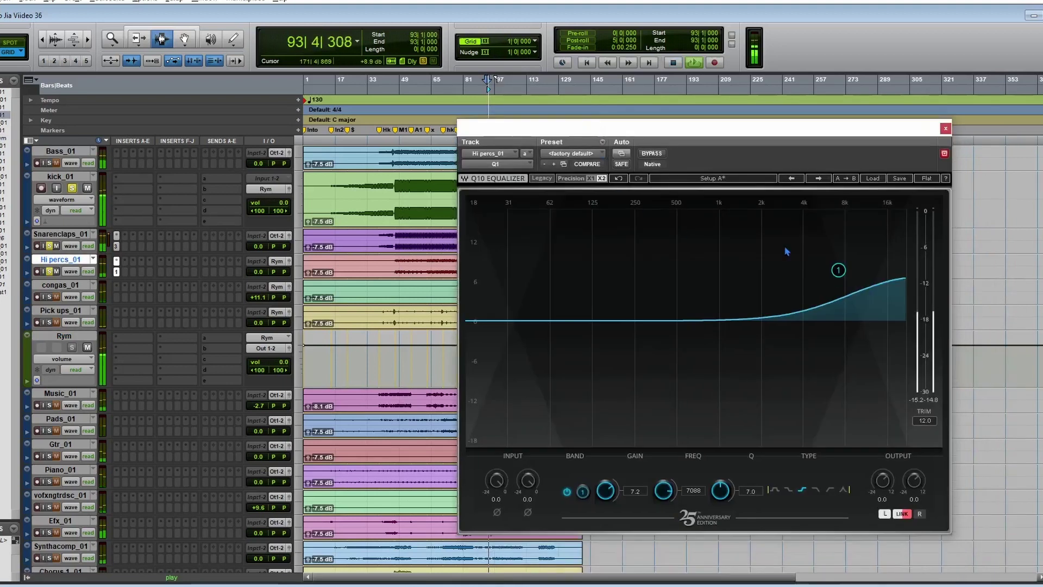
left_click(946, 129)
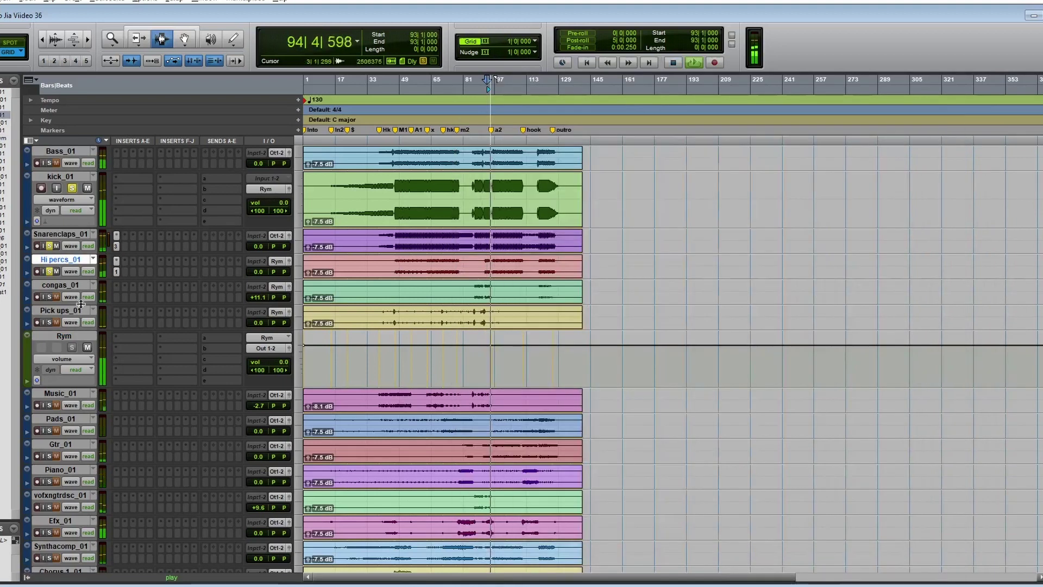
Solo the Pick ups and congas tracks and audition the mix from bar 65 and from bar 86.
left_click(433, 314)
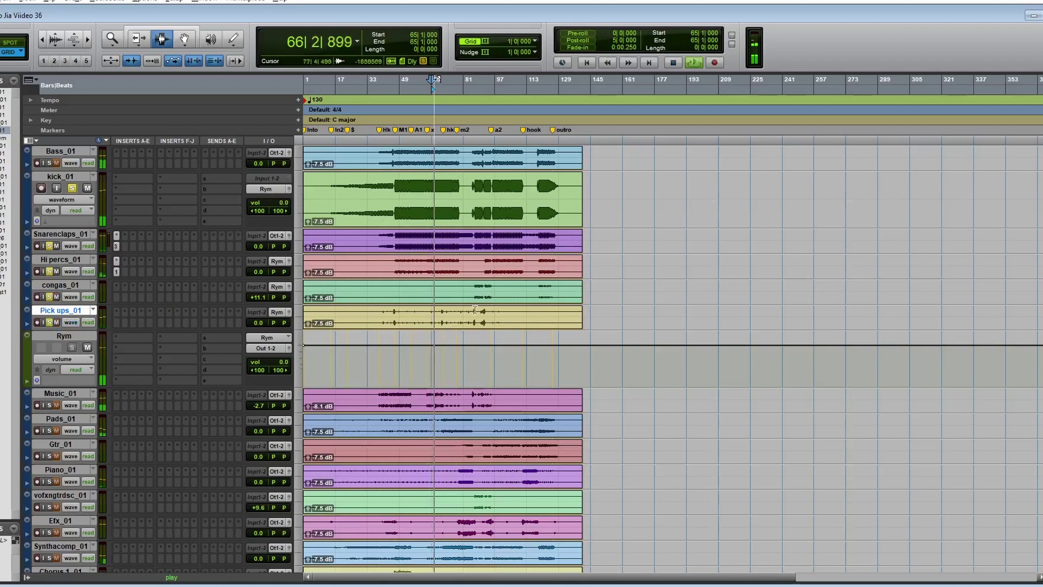
key("space")
left_click(472, 288)
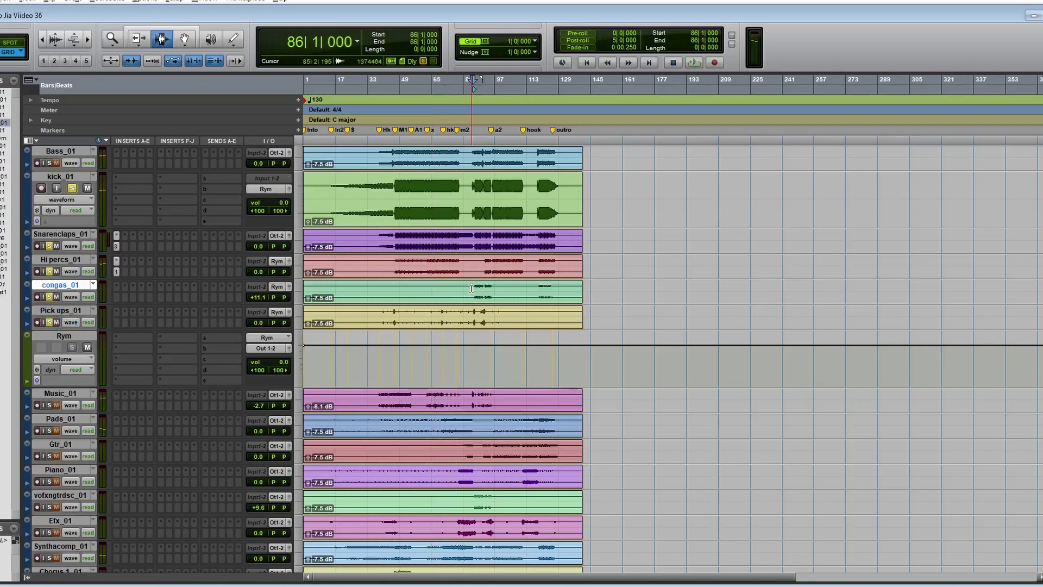
key("space")
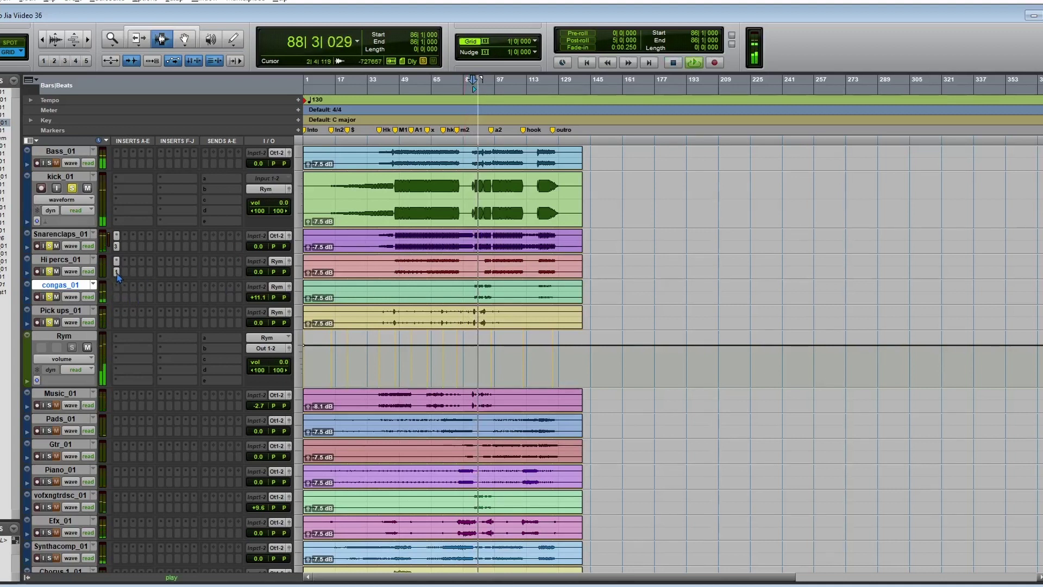
key("space")
Insert a stereo Q1 equalizer on the congas track and boost its band 2.3 dB at 536 Hz.
left_click(117, 288)
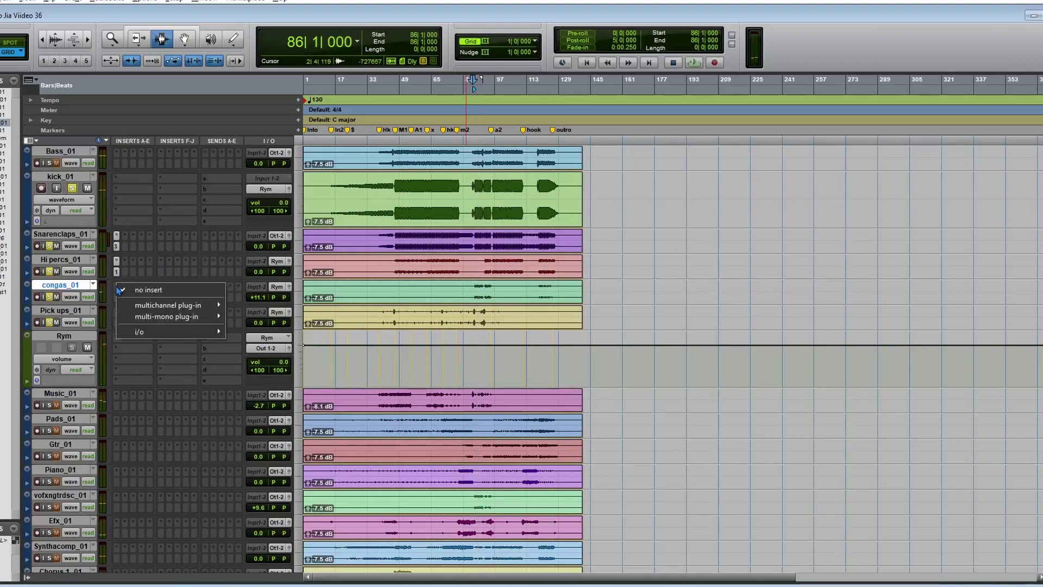
mouse_move(180, 305)
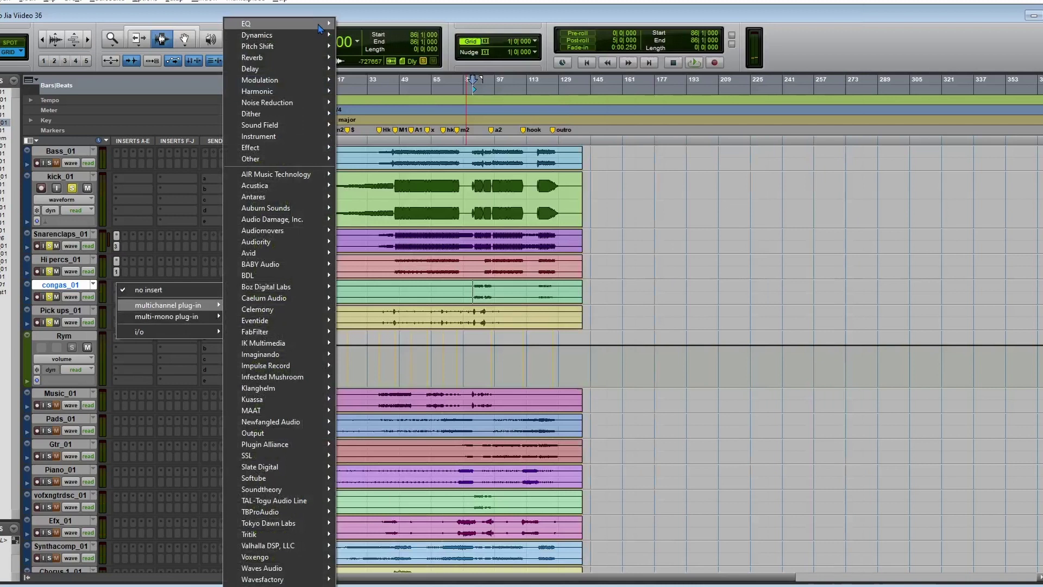
mouse_move(326, 23)
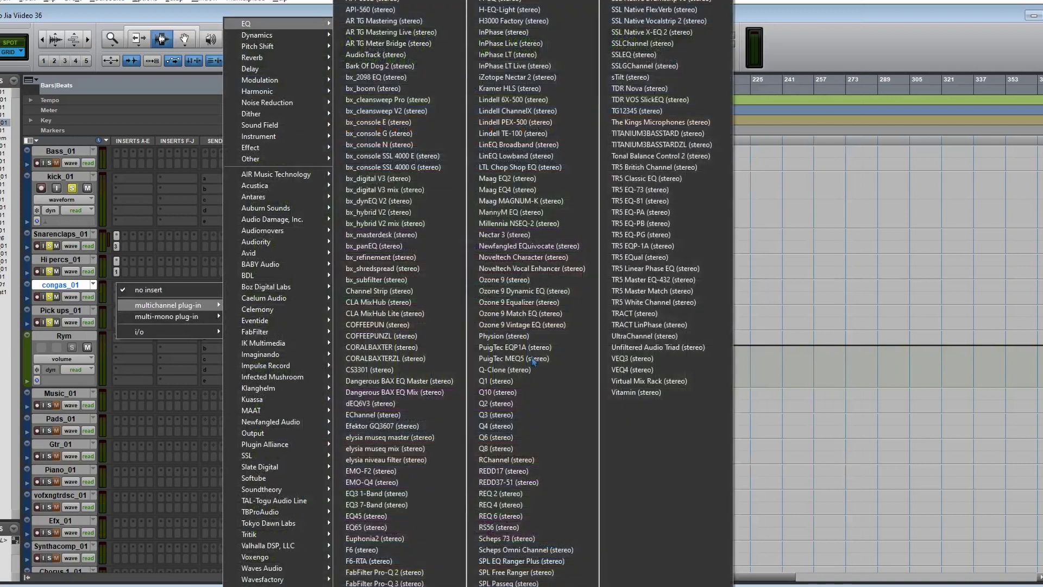
left_click(540, 381)
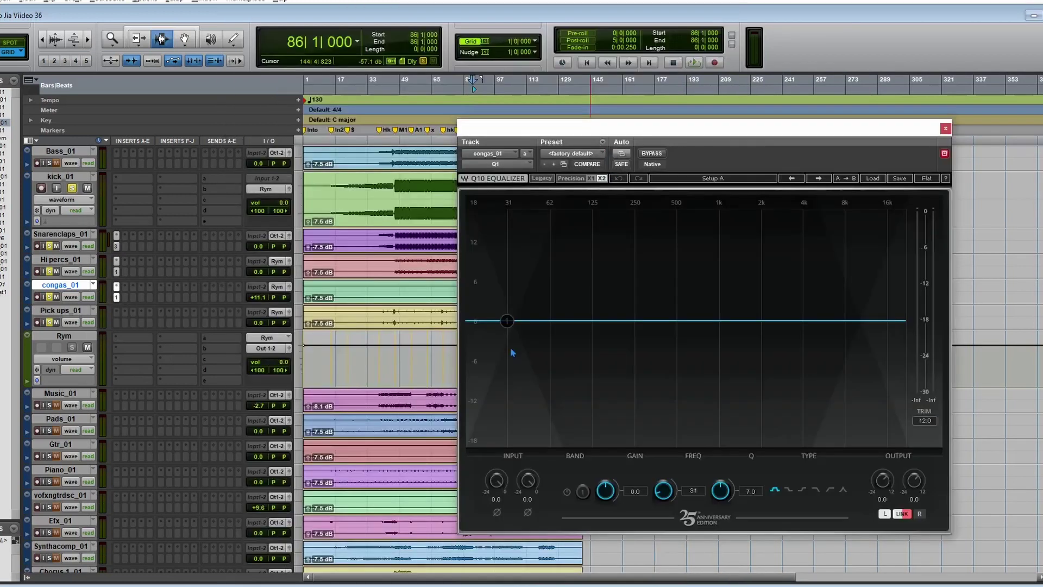
key("space")
left_click_drag(506, 321, 681, 305)
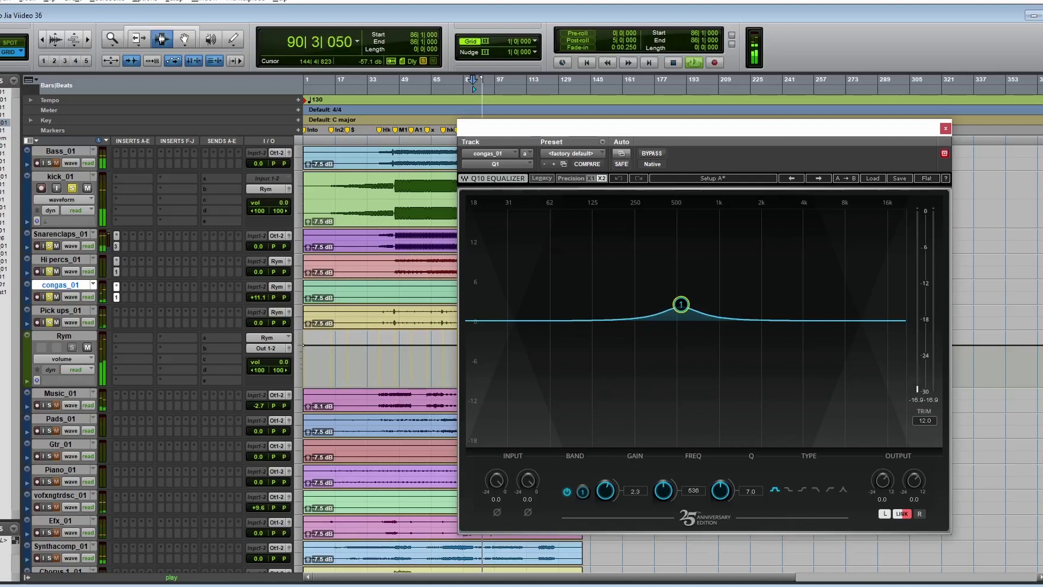
left_click(945, 128)
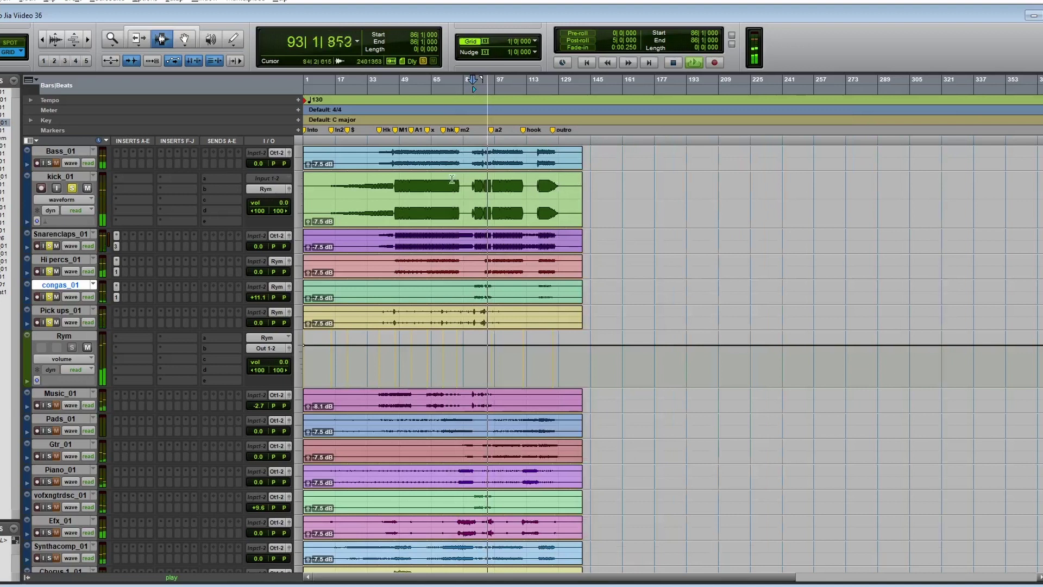
Solo the Bass track and play the session from bar 46.
key("space")
left_click(394, 169)
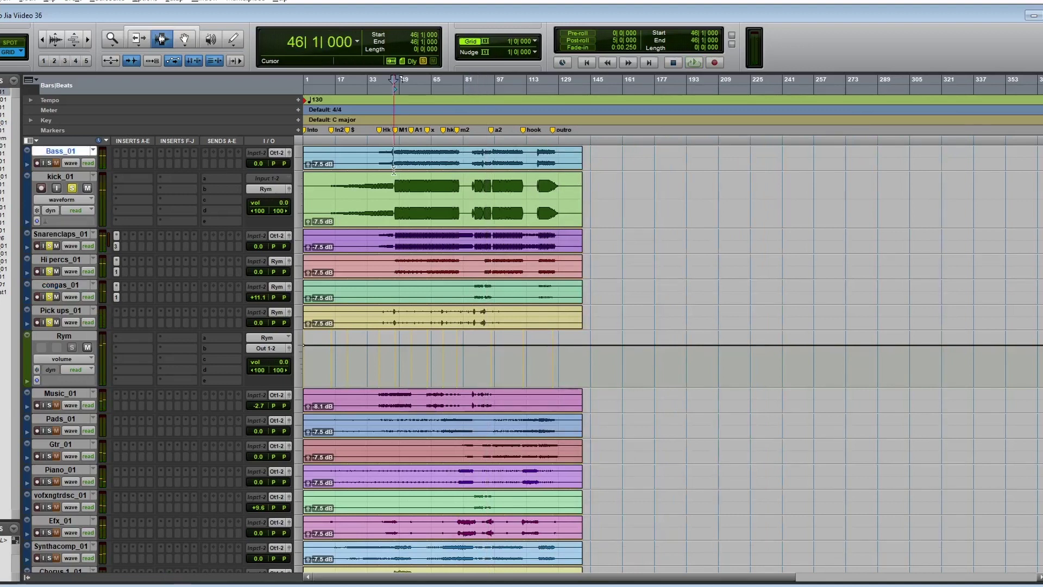
key("space")
key("space")
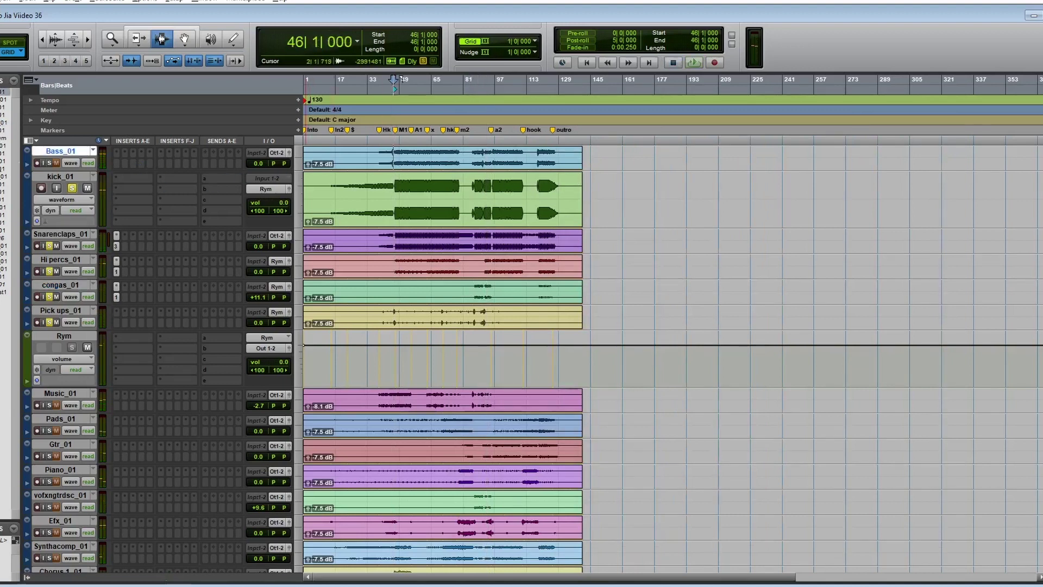
left_click(48, 163)
key("space")
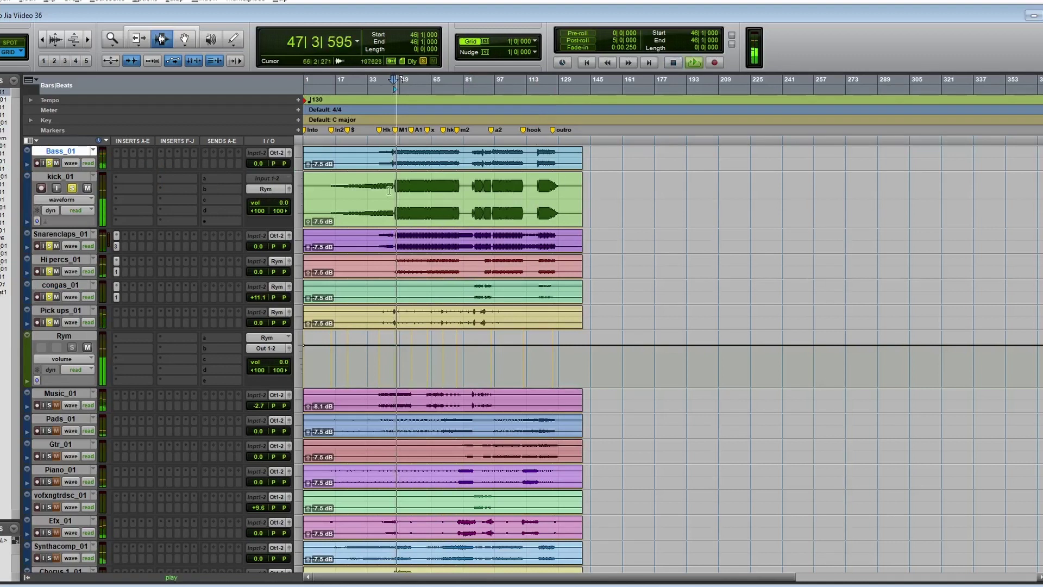
Raise the Bass track's volume to +0.4 dB while listening, and stop playback.
left_click(290, 153)
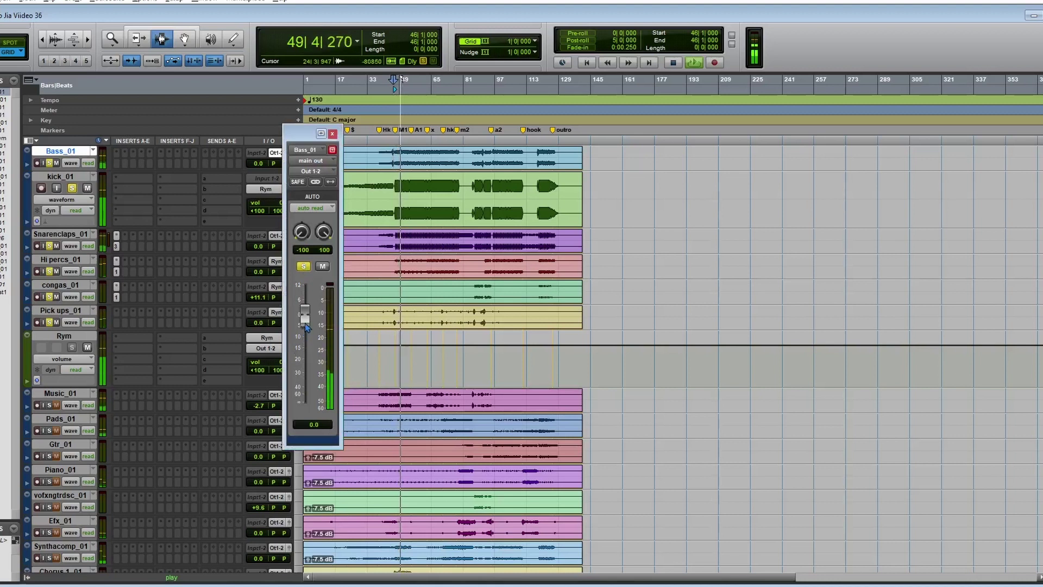
left_click_drag(307, 326, 305, 325)
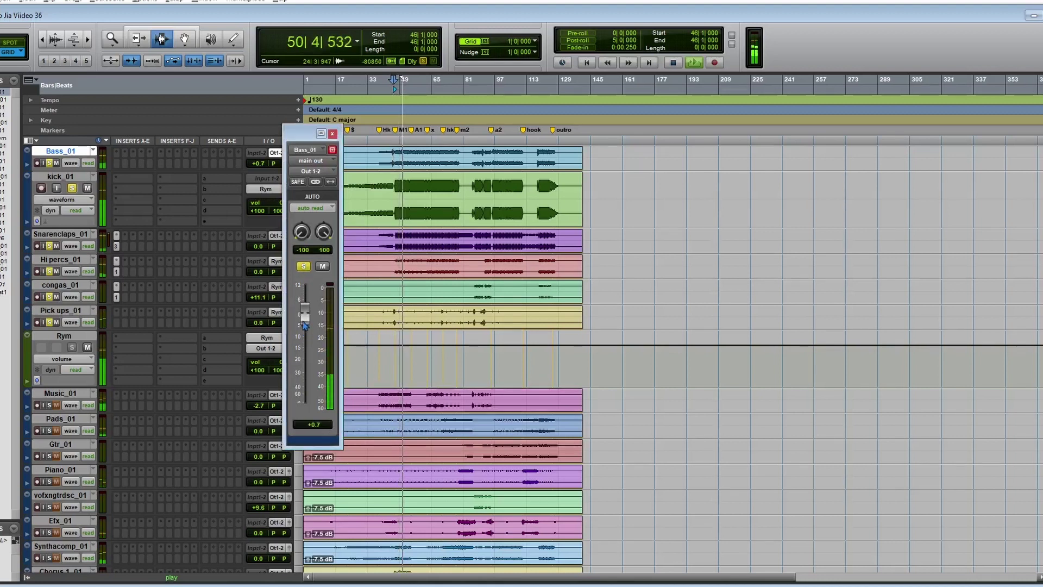
key("space")
Insert a stereo MDMX OverDrive plug-in on the Bass track and move its window clear of the volume fader.
left_click(128, 152)
mouse_move(159, 177)
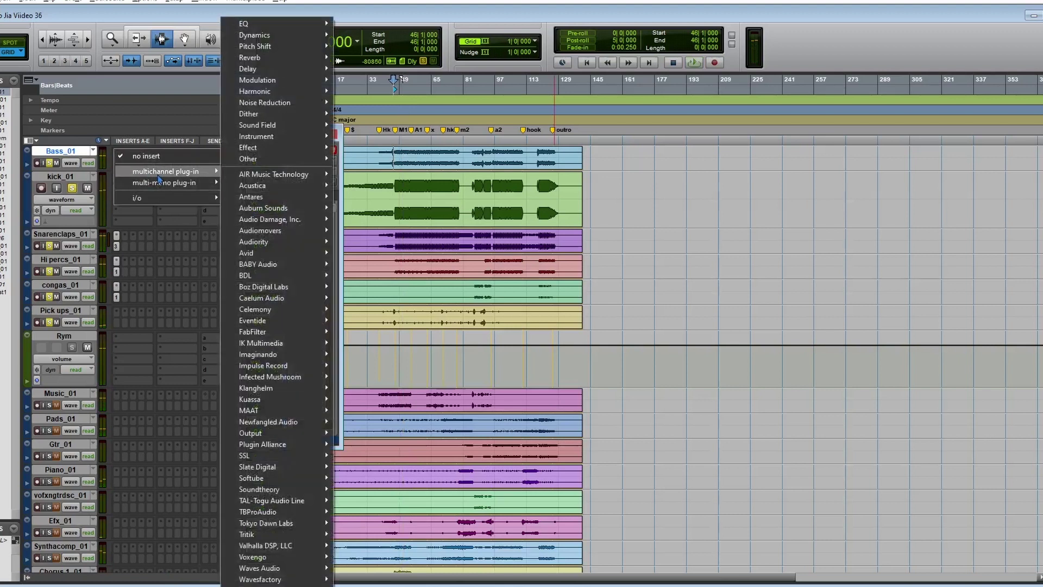
mouse_move(239, 179)
mouse_move(287, 97)
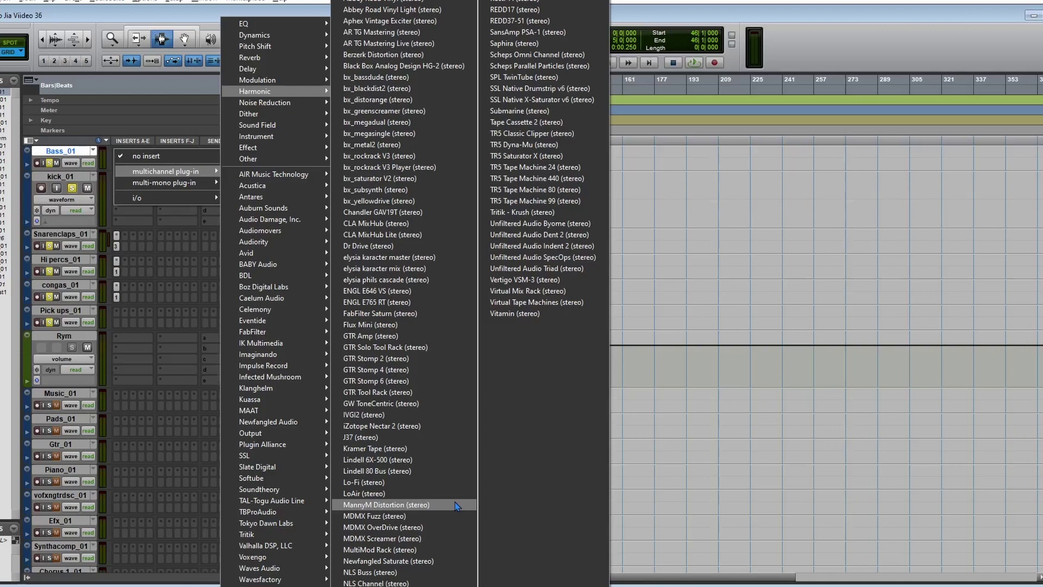
left_click(442, 527)
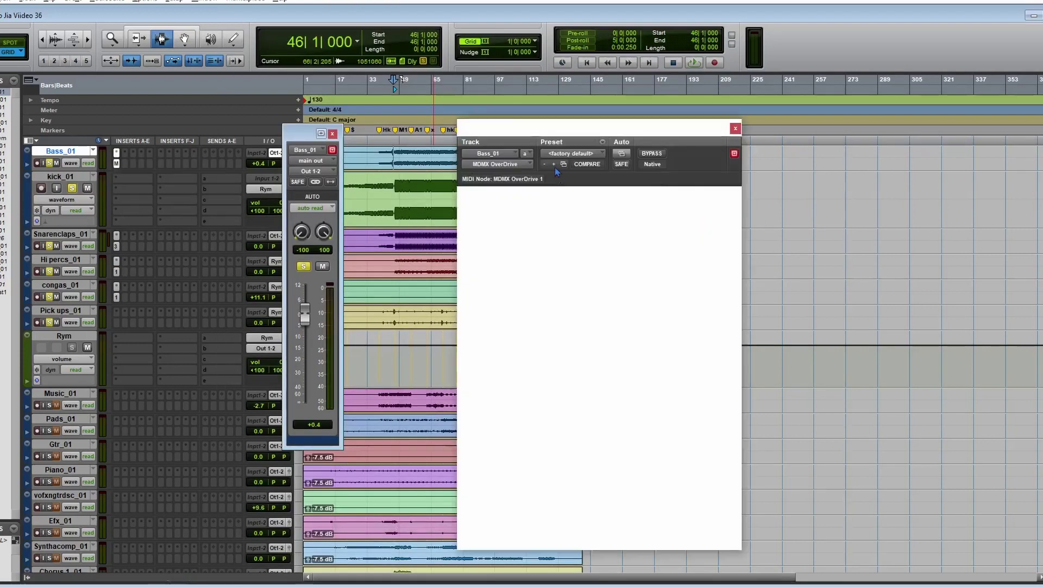
left_click_drag(554, 133, 655, 101)
During playback, lower the bass OverDrive's gain to about 4 and reduce its mix, comparing with the plug-in bypassed.
key("space")
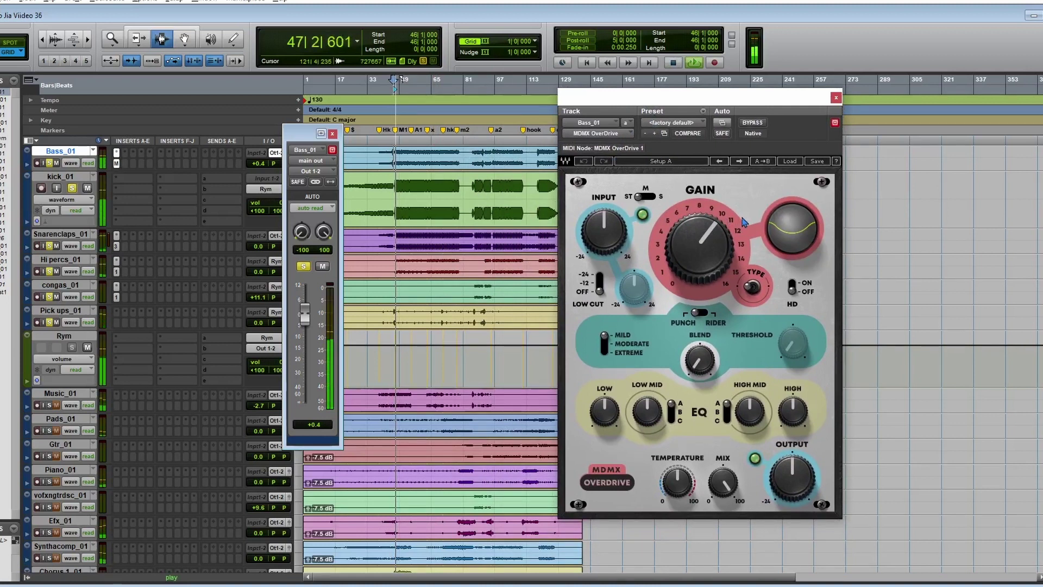
left_click_drag(712, 247, 718, 278)
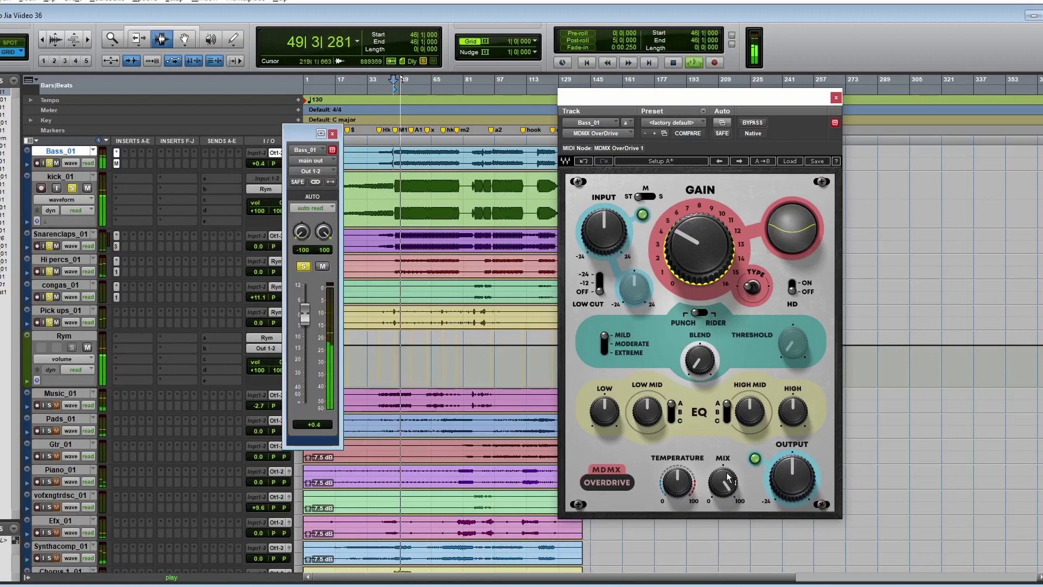
left_click_drag(728, 478, 729, 503)
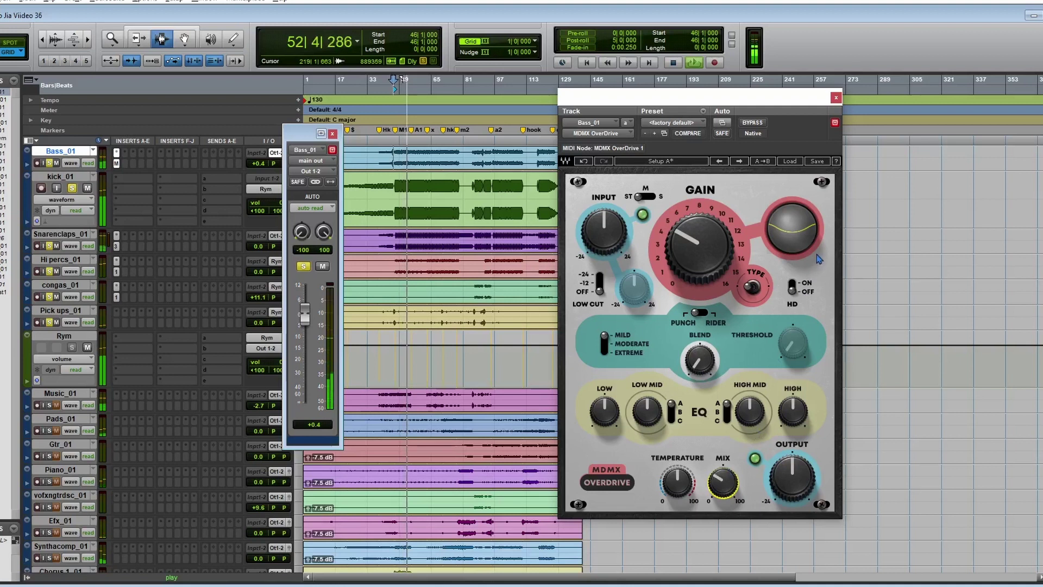
left_click(754, 123)
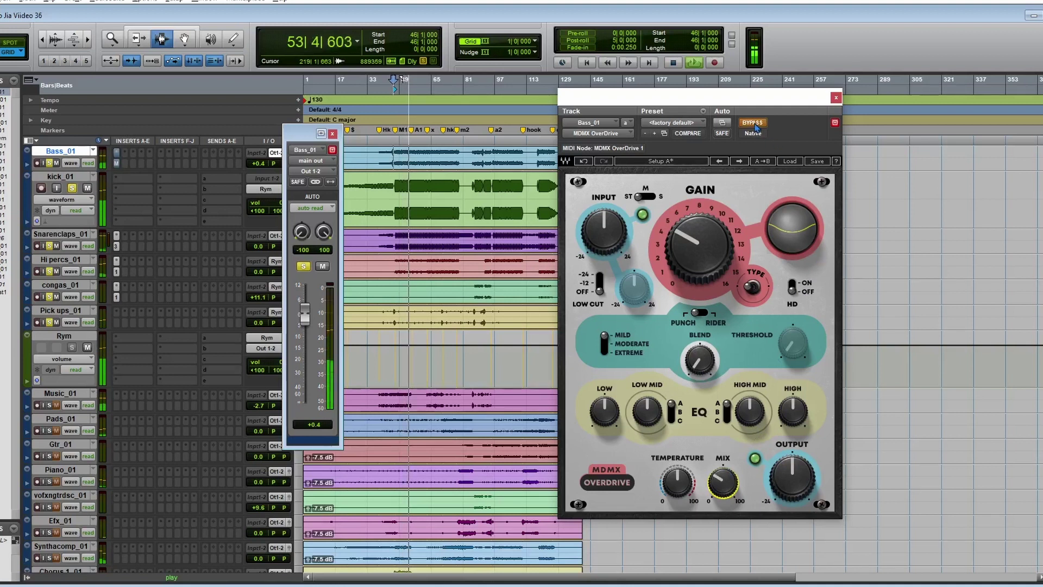
Set the bass OverDrive's mix to about 27.5 and its output to about -1.3, comparing with the plug-in bypassed during playback.
left_click(754, 124)
left_click_drag(728, 495, 729, 500)
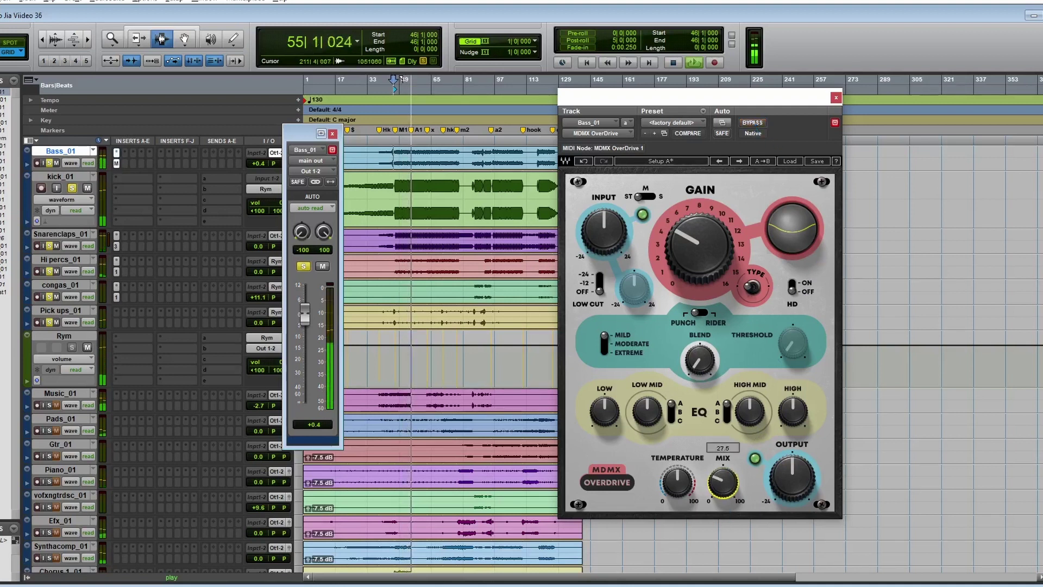
left_click(754, 123)
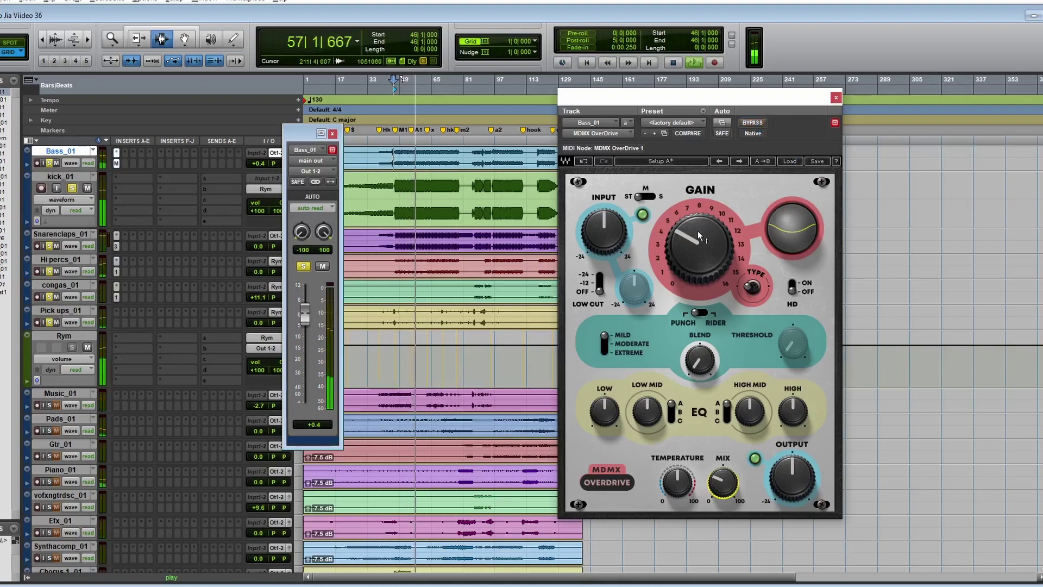
left_click_drag(776, 488, 776, 494)
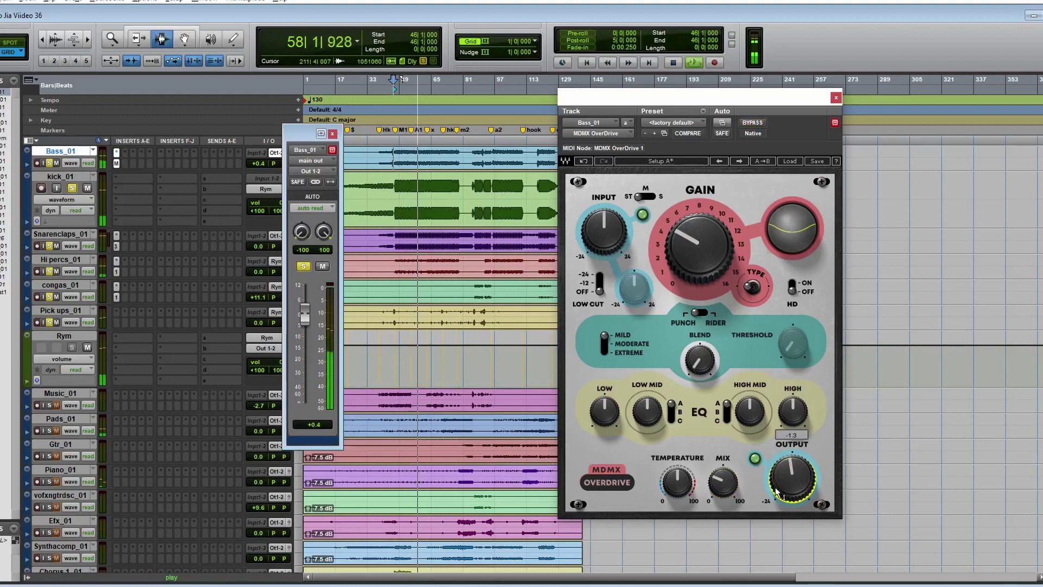
left_click(754, 125)
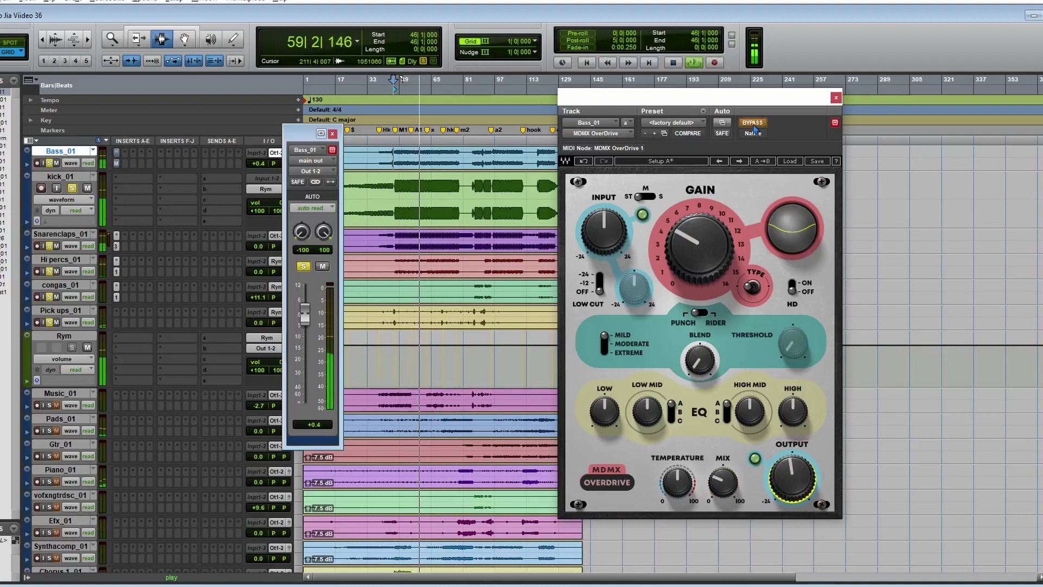
left_click(754, 124)
Fine-tune the bass OverDrive's mix and lower its output to about -2.1, closing the plug-in and stopping playback when done.
left_click(722, 482)
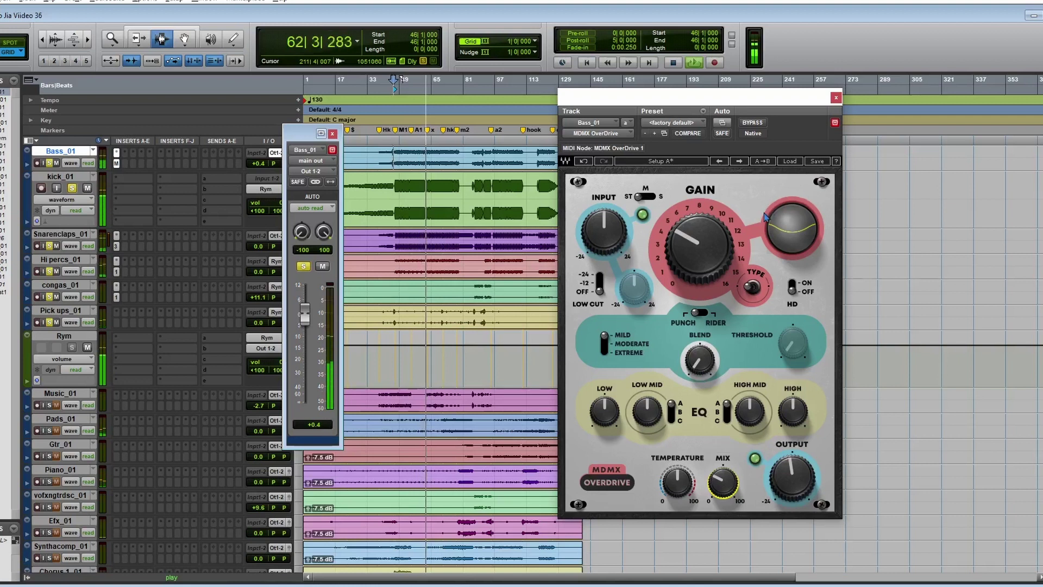
left_click_drag(793, 478, 793, 482)
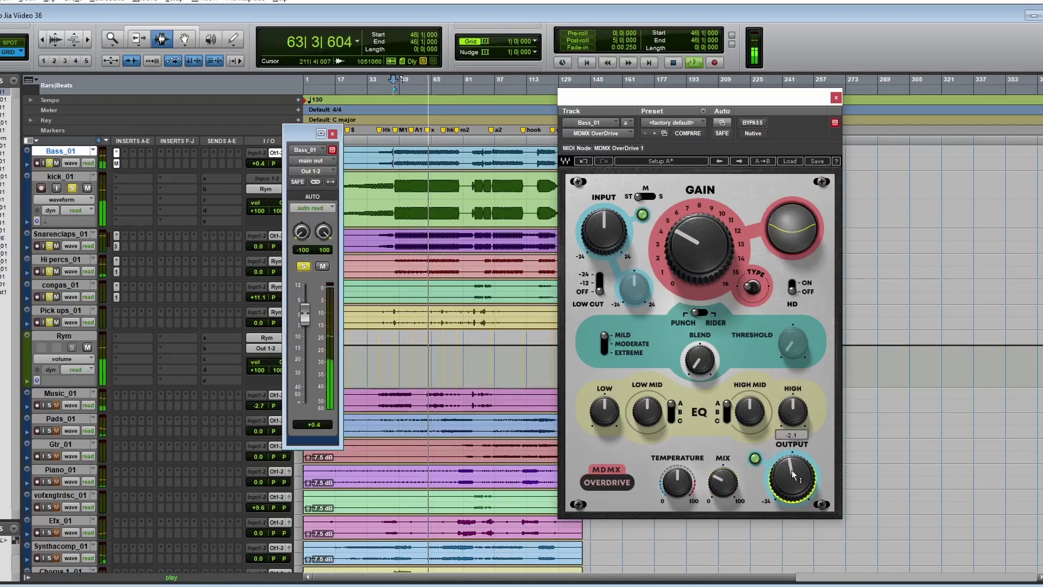
left_click(723, 482)
left_click(836, 99)
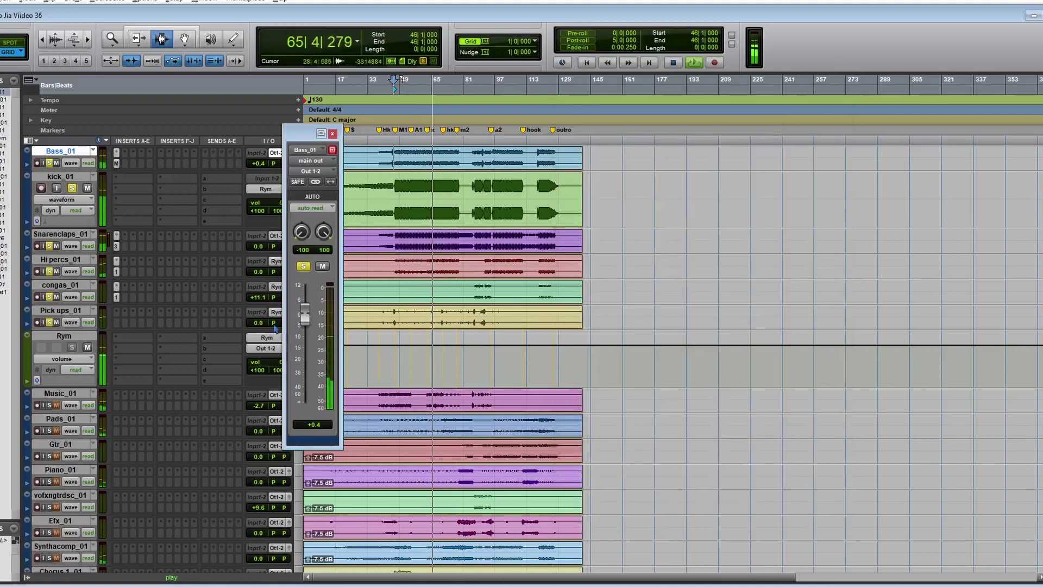
key("space")
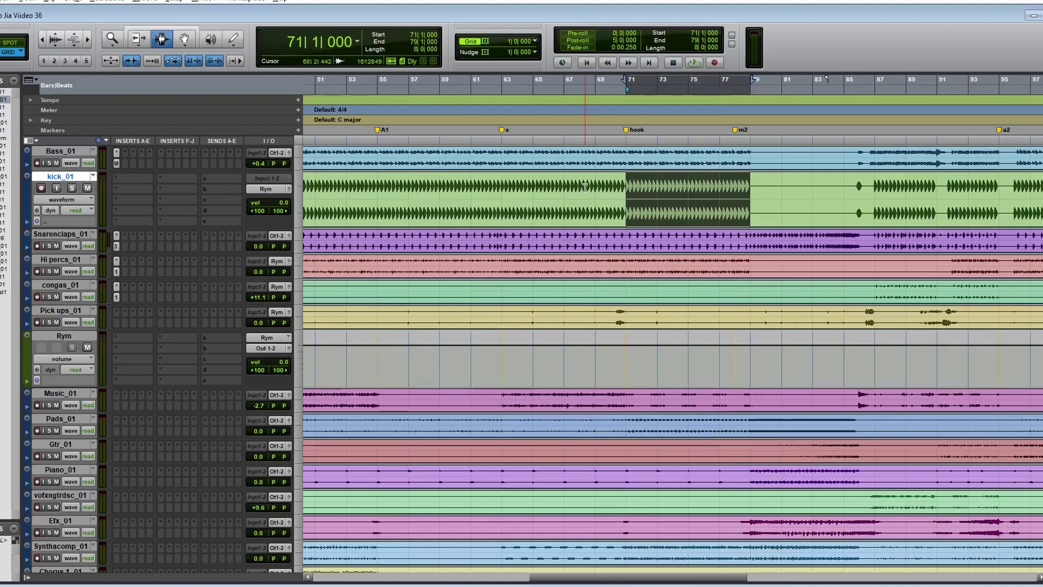
Play the session from bar 68 and briefly solo the Pads and Synthacomp tracks in turn to identify their parts.
left_click(584, 185)
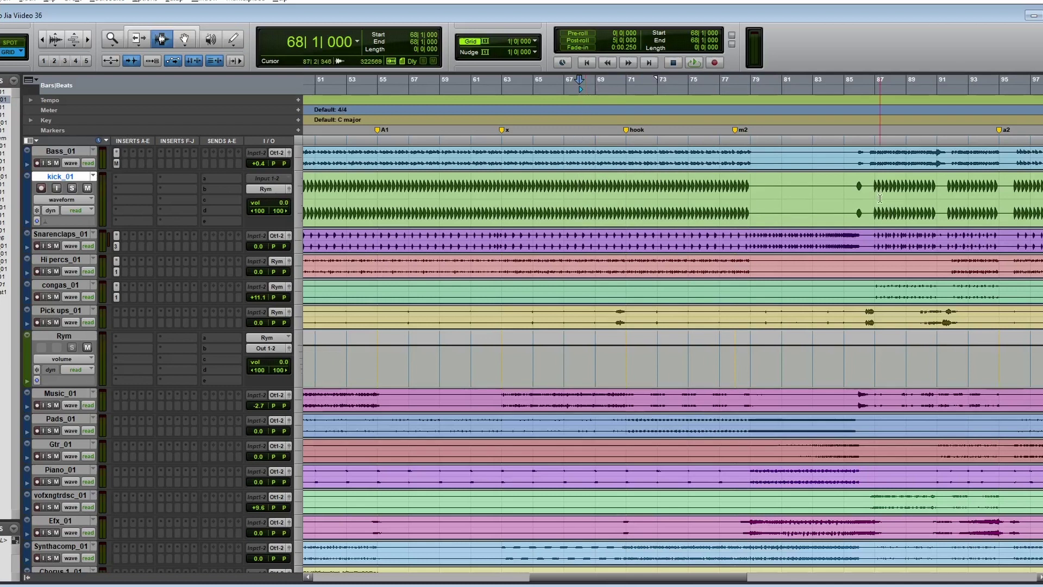
key("space")
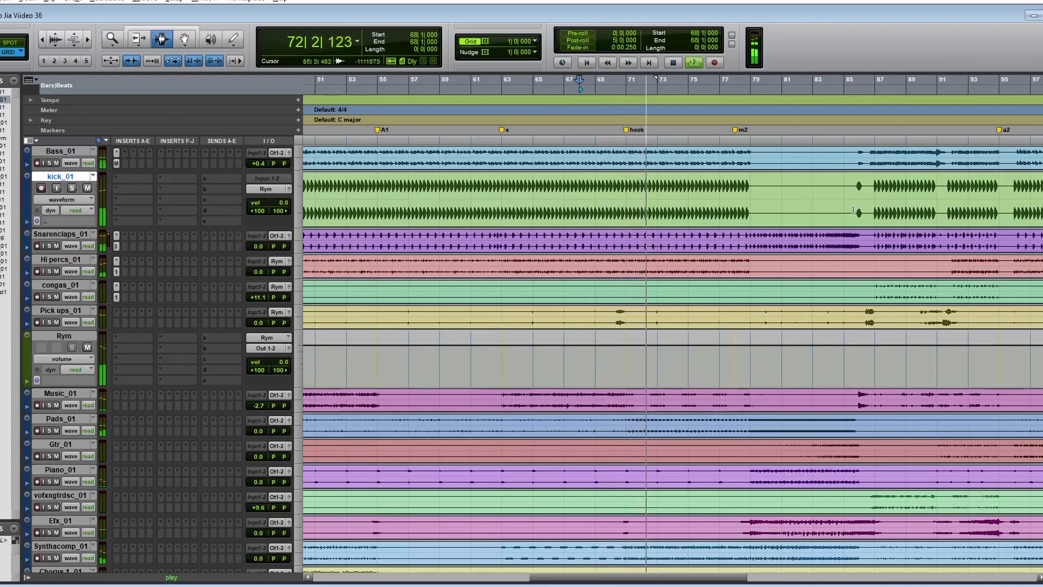
scroll(815, 261, "down", 10)
scroll(796, 287, "up", 6)
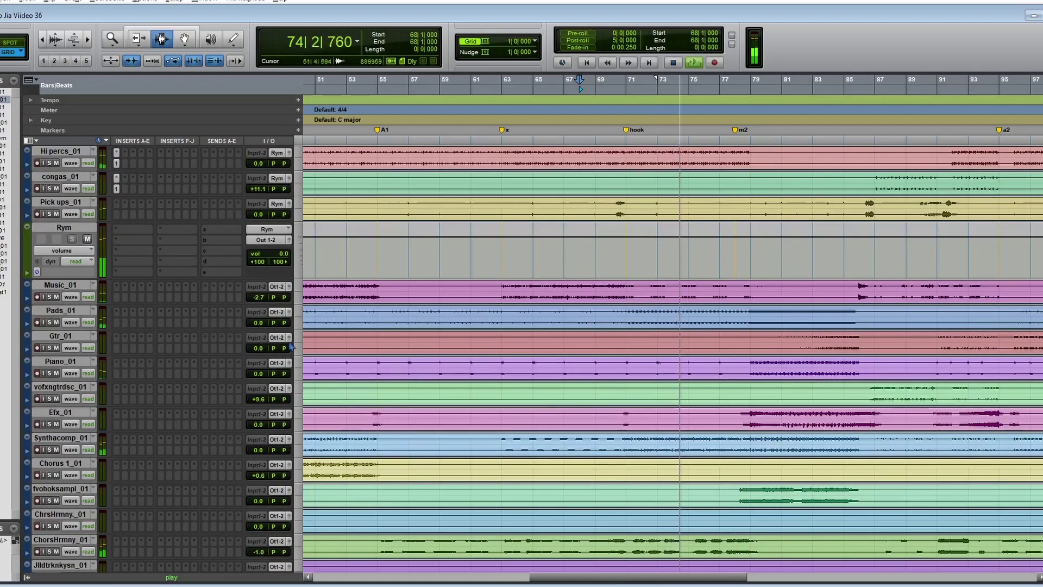
left_click(49, 322)
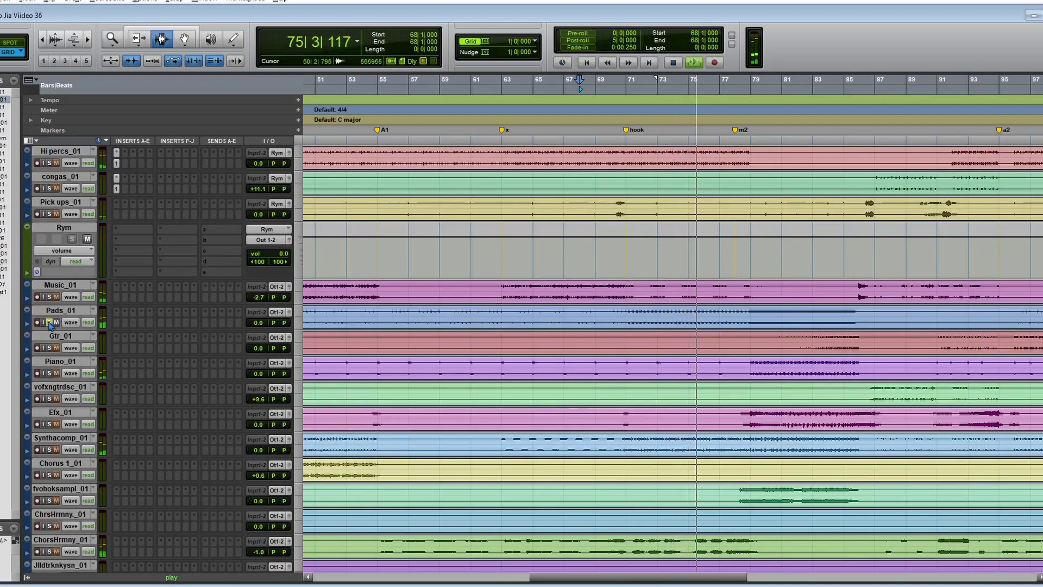
left_click(50, 324)
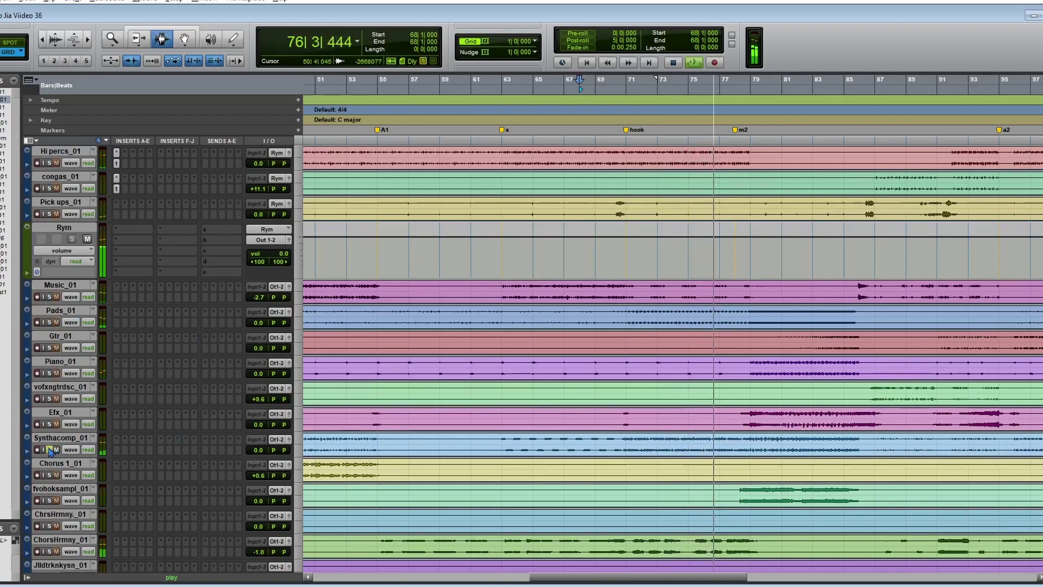
left_click(50, 450)
left_click(50, 450)
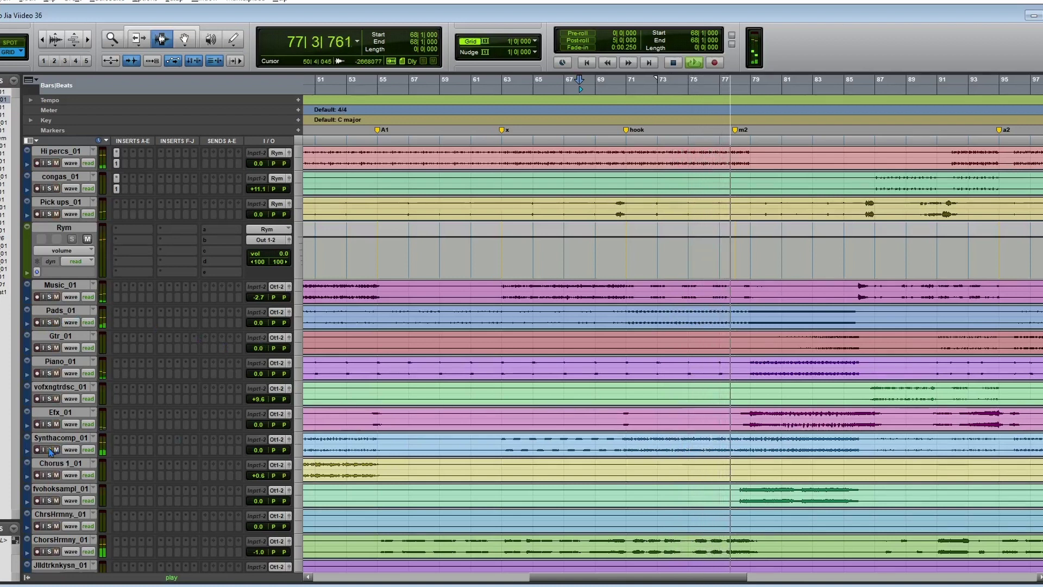
key("space")
scroll(715, 238, "up", 3)
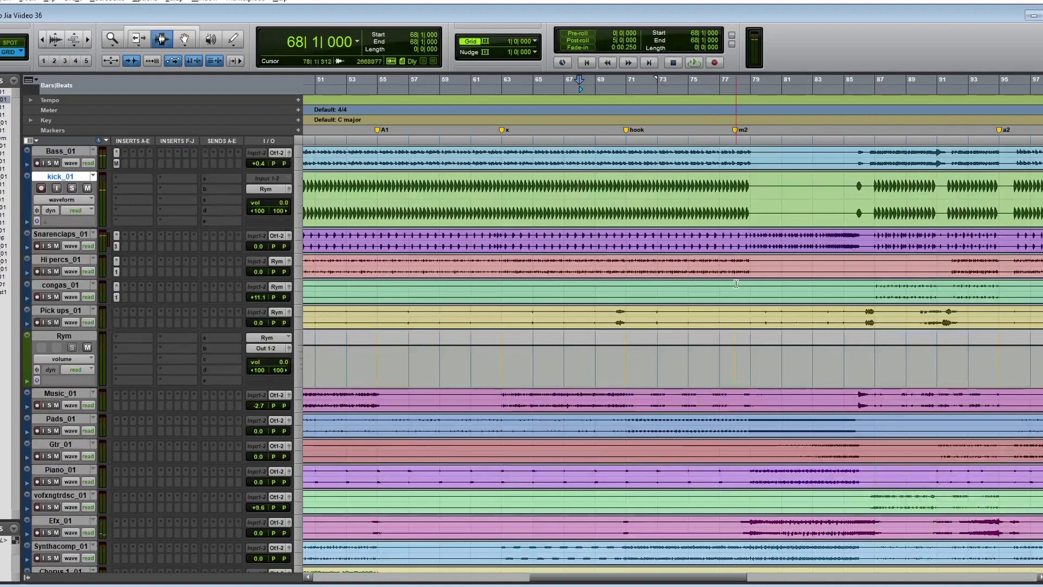
Select the section between bars 71 and 79, and audition the session from bar 47 with the Music track soloed.
scroll(719, 268, "down", 3)
left_click_drag(626, 343, 751, 347)
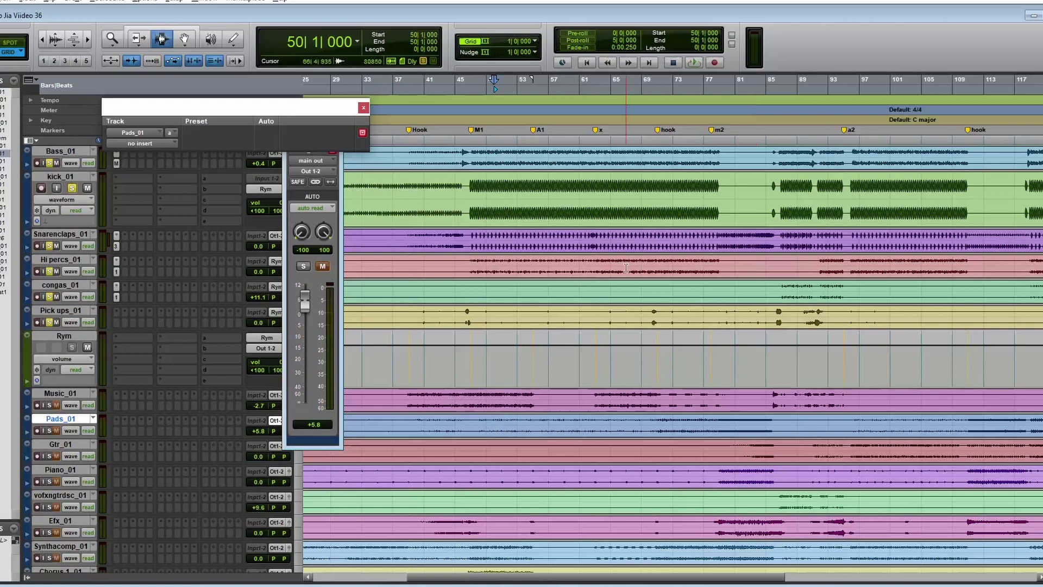
left_click(471, 235)
key("space")
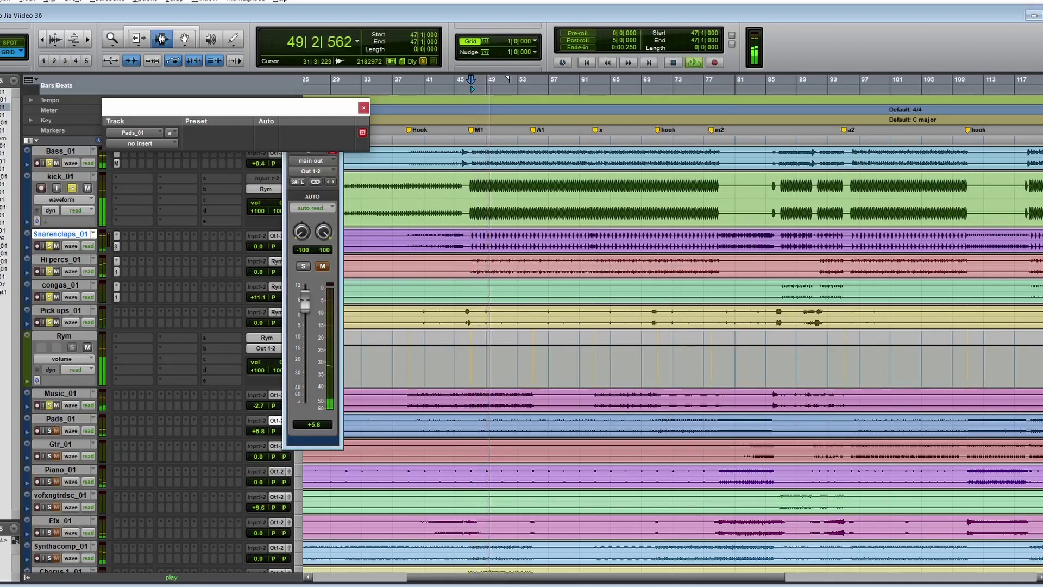
key("space")
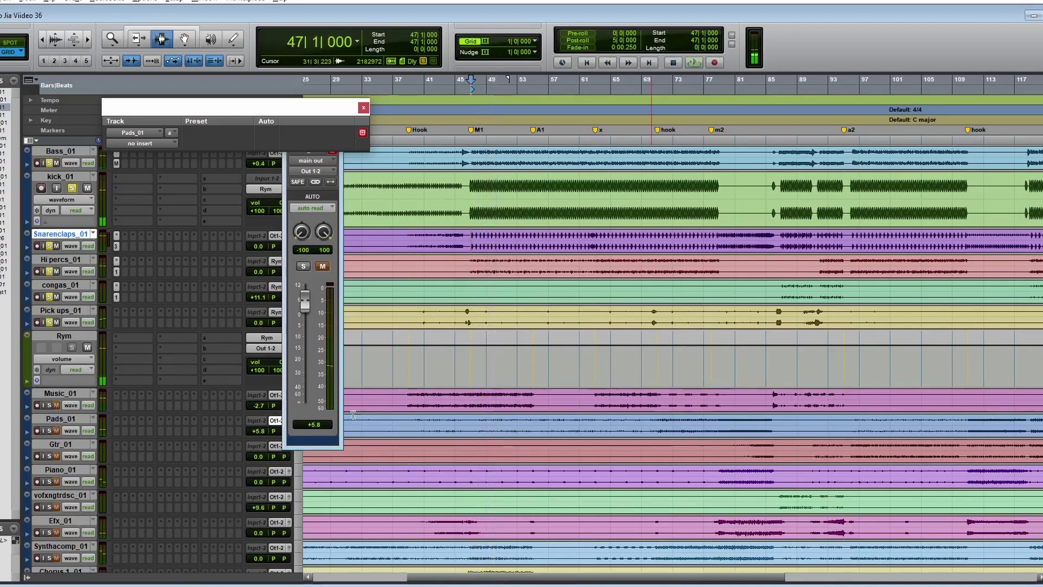
Play from bar 48 with the Pads track soloed and lower its volume to +4.6 dB.
left_click(475, 397)
key("space")
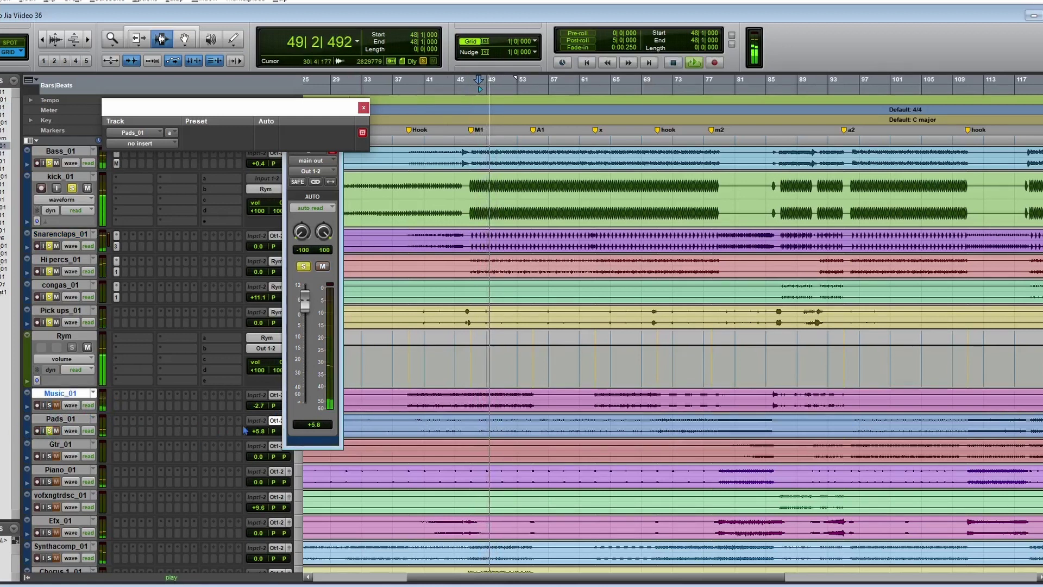
left_click_drag(254, 431, 255, 436)
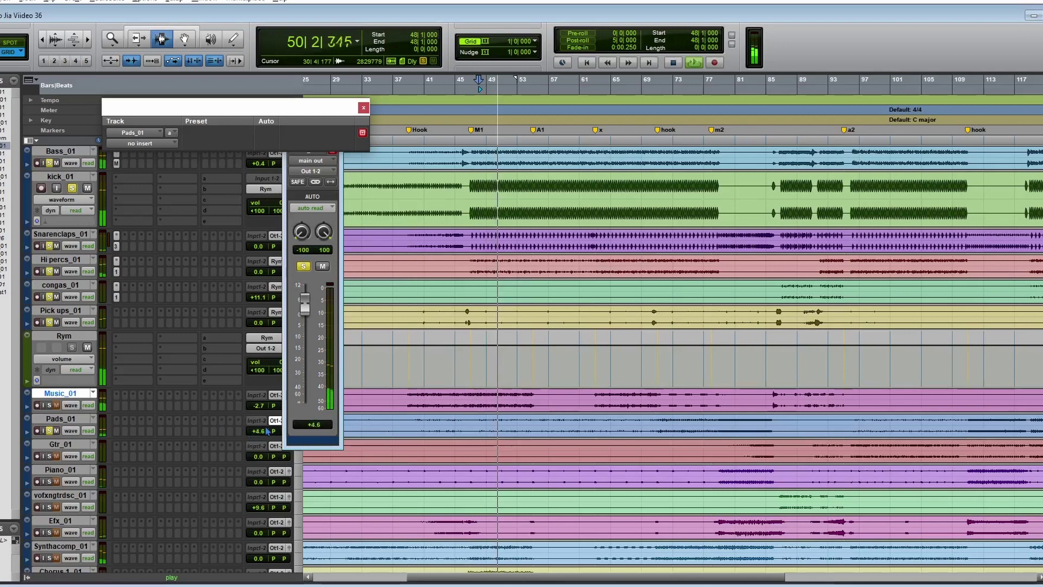
Insert a stereo bx_townhouse Buss Compressor on the Pads track.
left_click(120, 421)
mouse_move(163, 439)
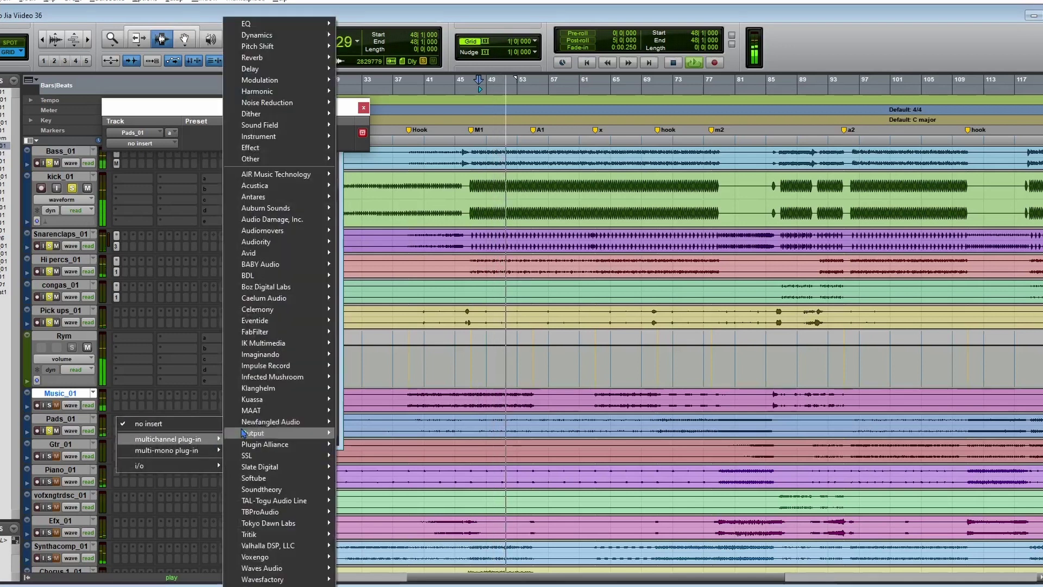
mouse_move(271, 35)
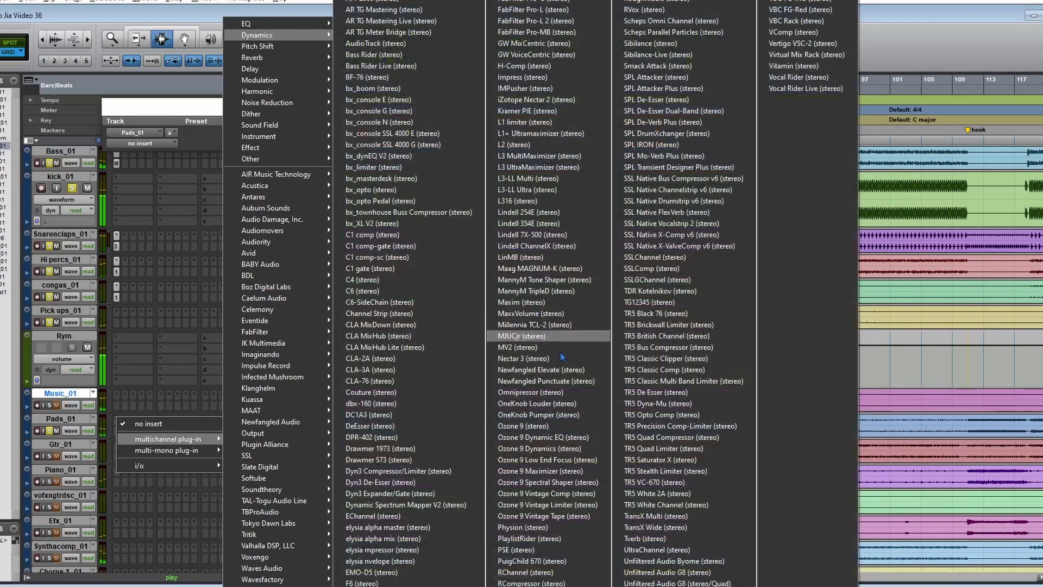
left_click(474, 213)
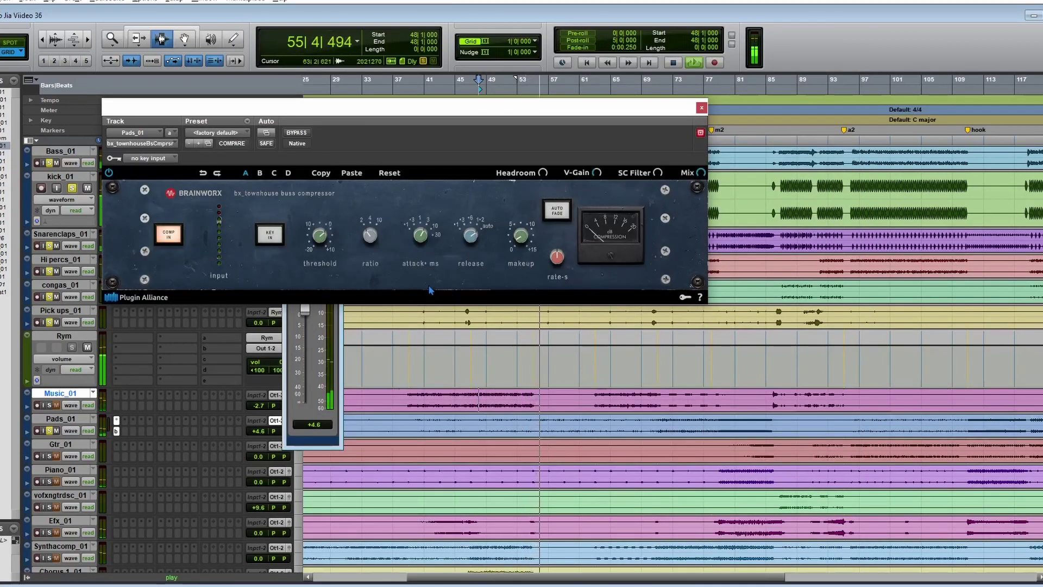
Set the pads compressor's threshold to about -12.1 dB, shorten its release and raise the makeup gain while listening, stopping playback when done.
left_click_drag(370, 238, 312, 289)
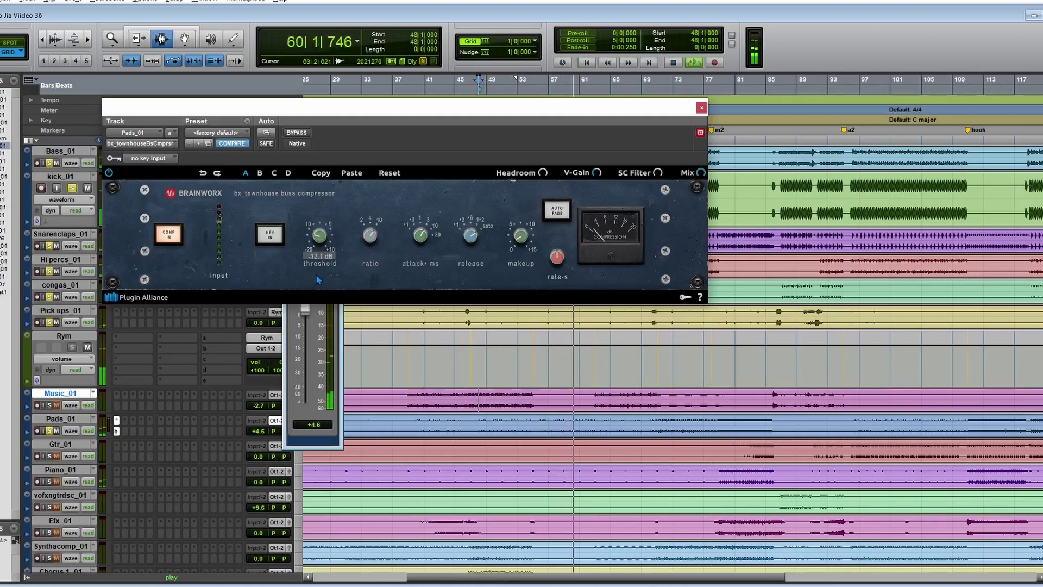
left_click_drag(471, 235, 466, 267)
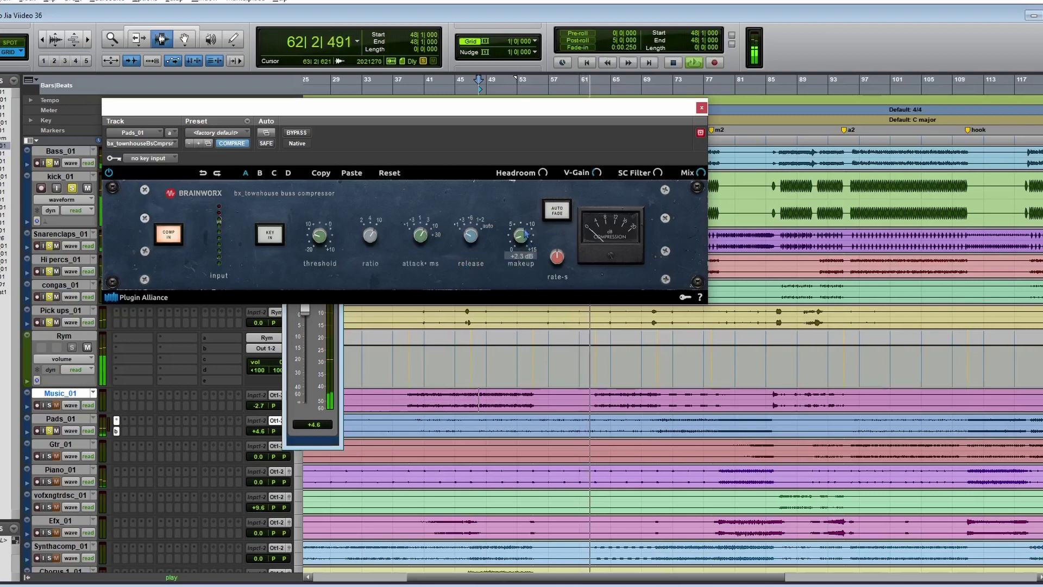
left_click_drag(526, 234, 526, 215)
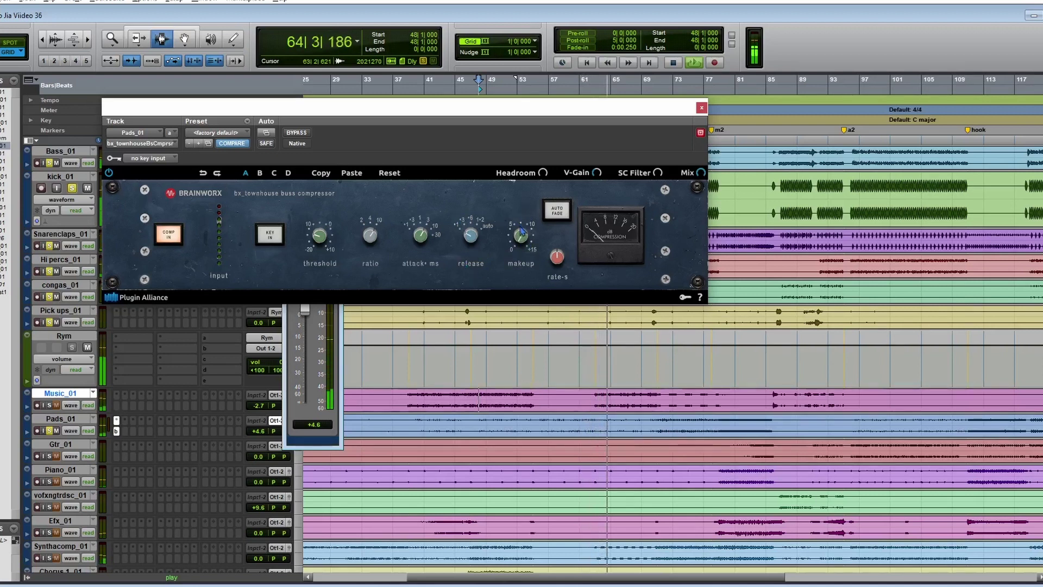
mouse_move(523, 225)
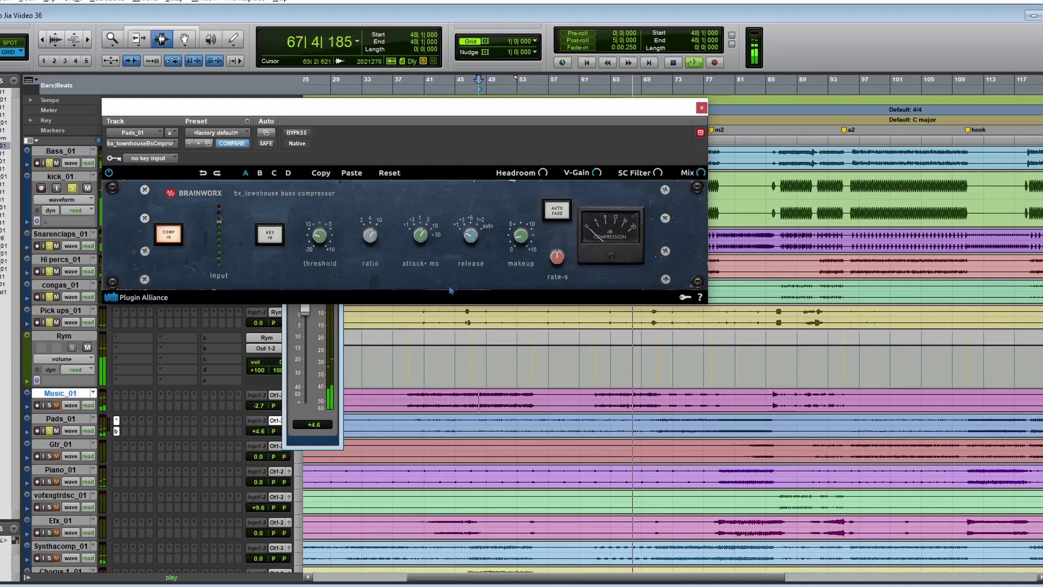
key("space")
Insert a stereo S1 Imager on the Pads track in the slot after the compressor.
left_click(129, 420)
mouse_move(228, 439)
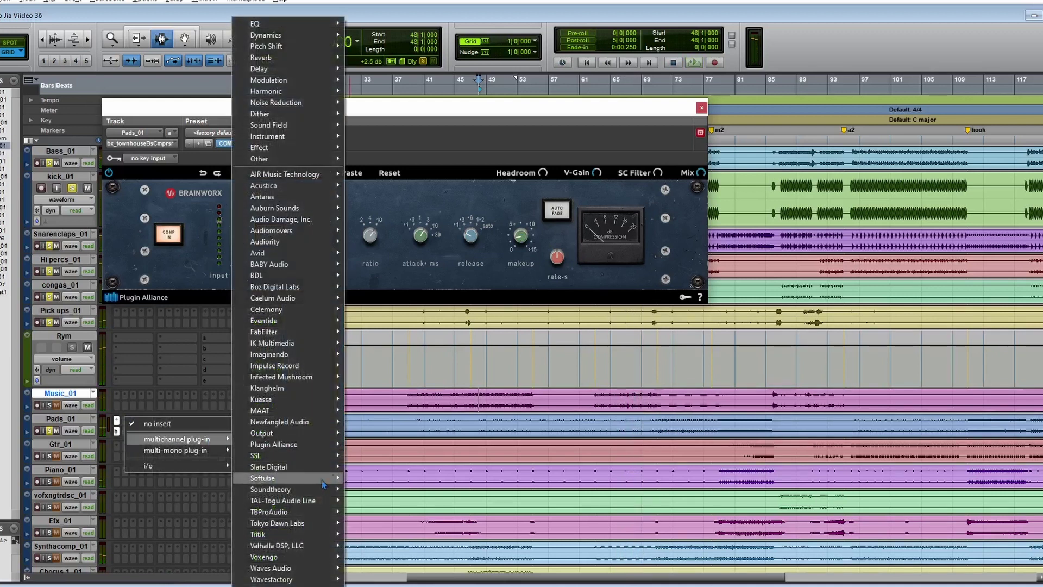
mouse_move(314, 198)
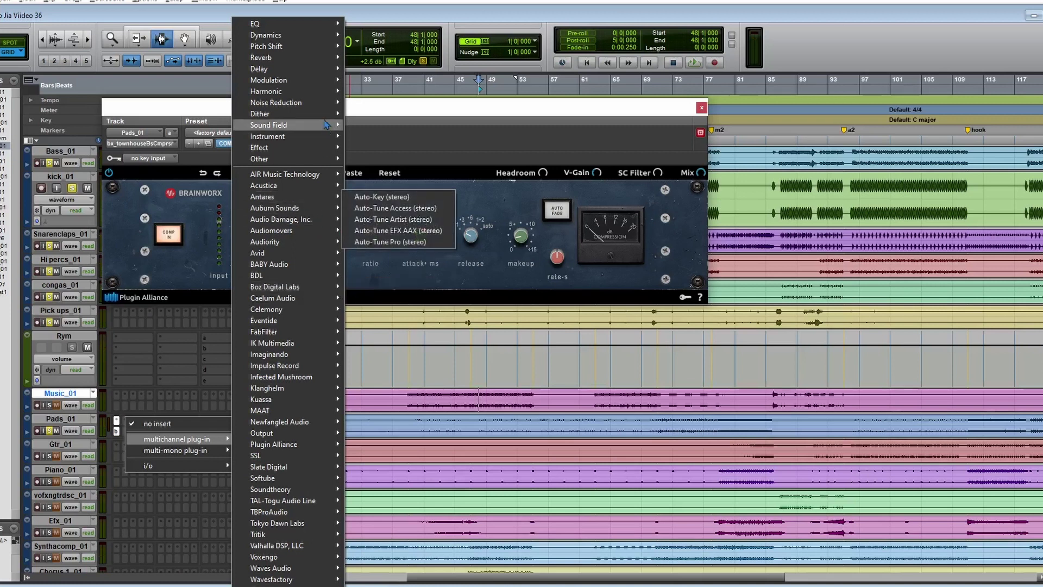
mouse_move(322, 126)
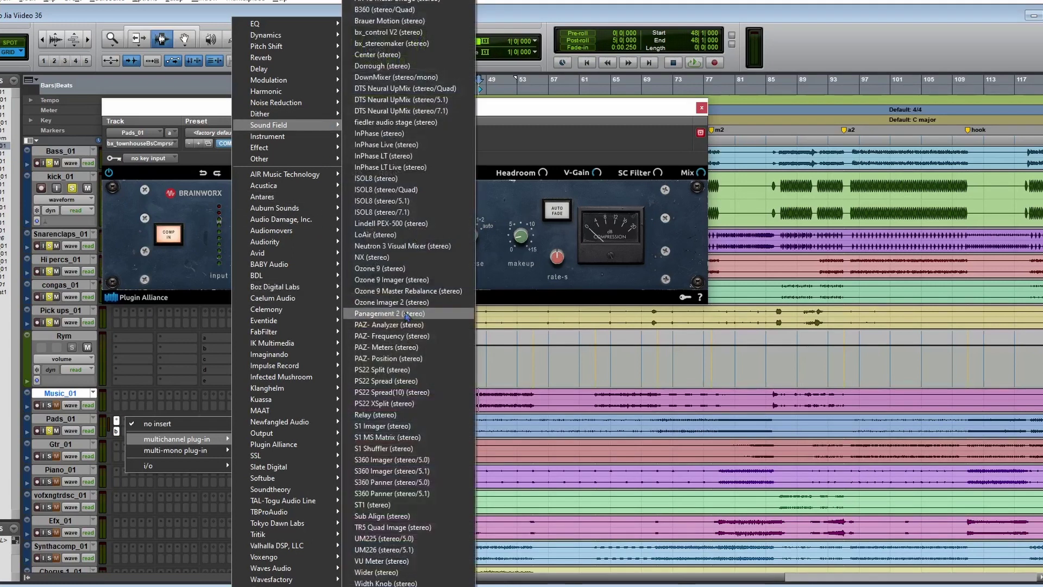
left_click(383, 426)
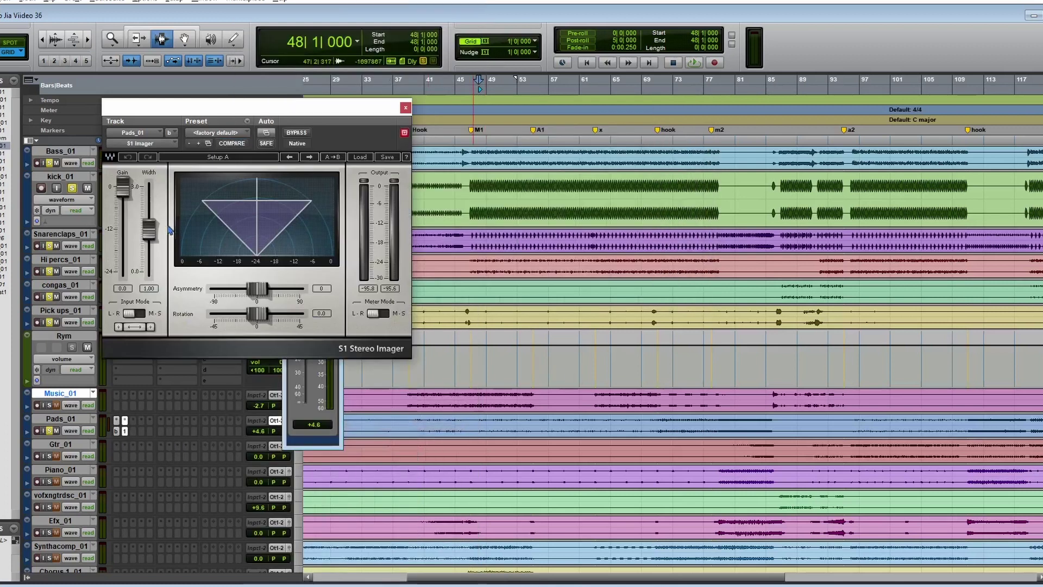
Widen the S1 Imager to about 1.8 and, while listening, lower the Pads track's volume to +0.4 dB.
left_click_drag(148, 230, 149, 209)
key("space")
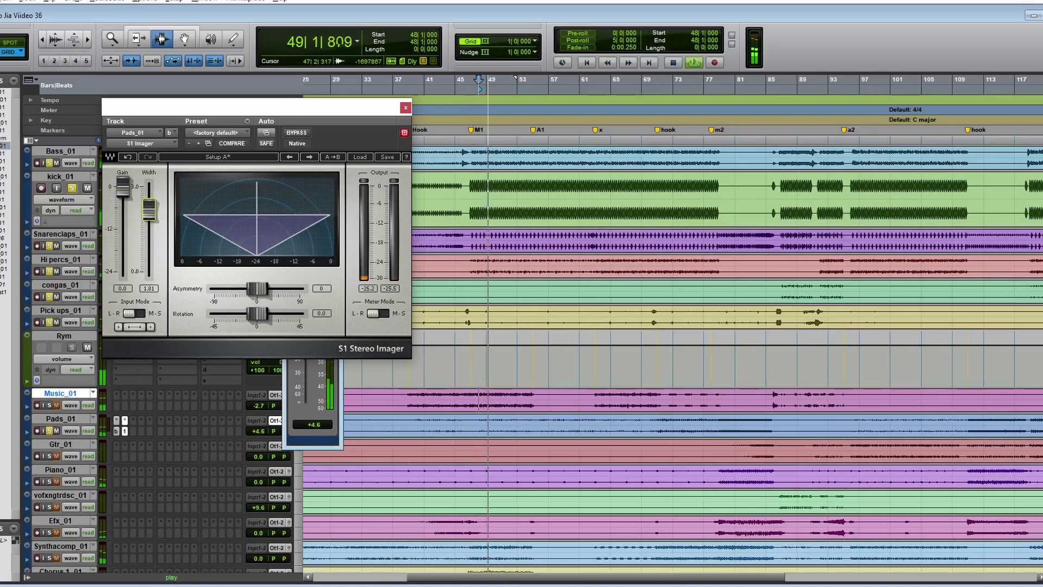
left_click(405, 108)
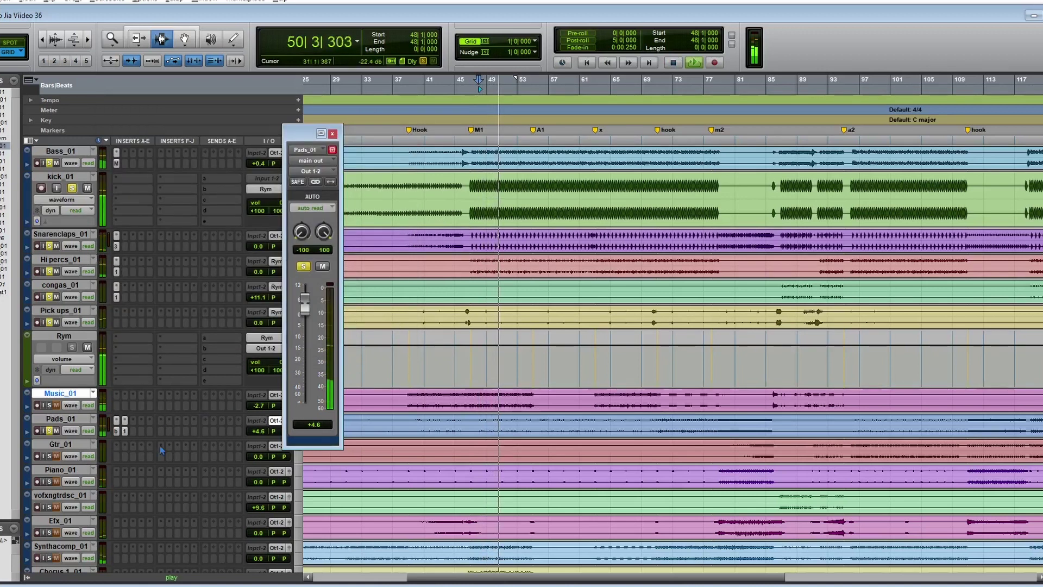
left_click_drag(306, 316, 309, 320)
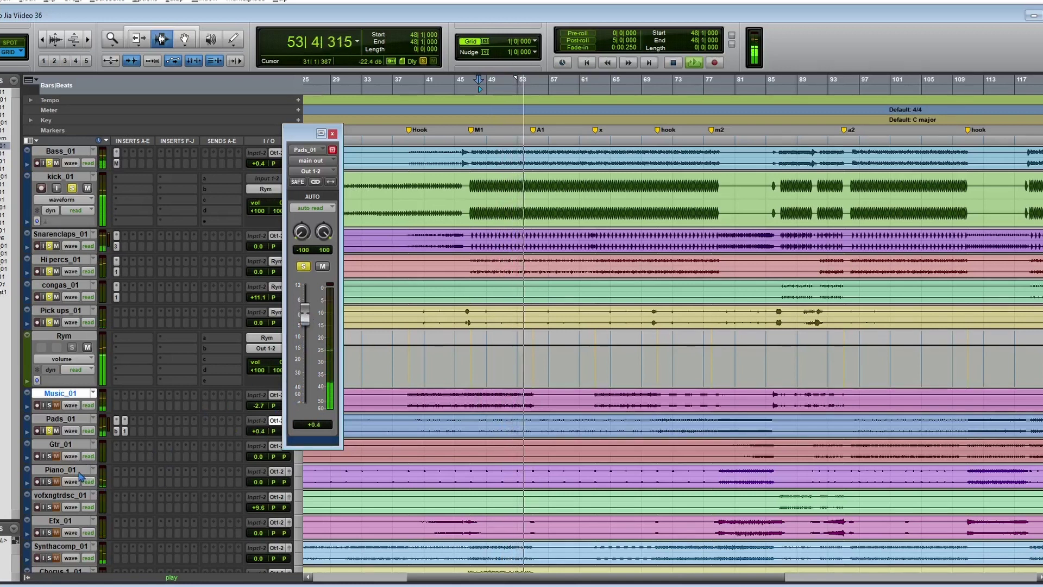
key("space")
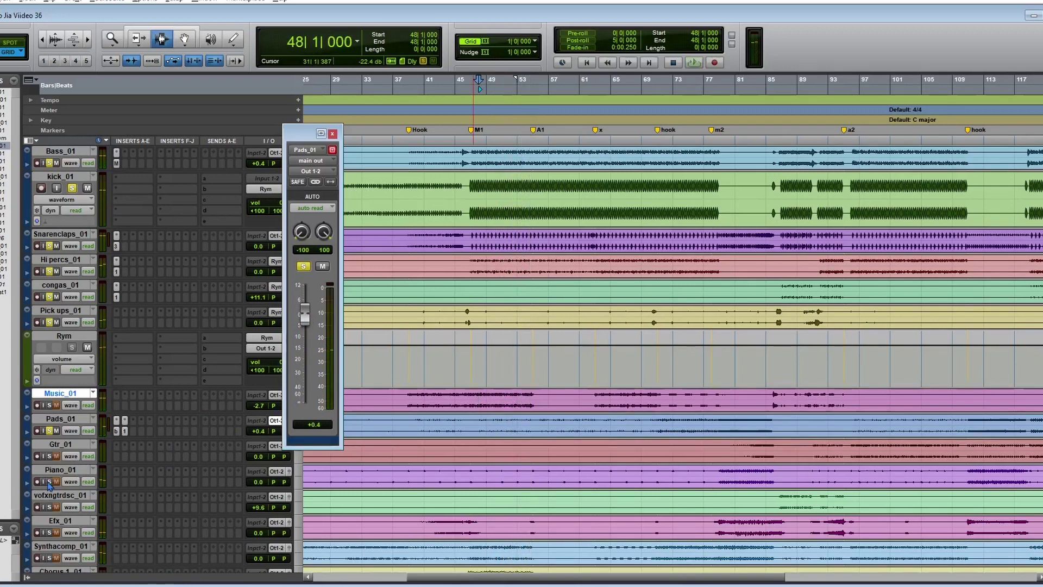
Raise the Piano track's volume to +6.2 dB while listening with the drums, bass and pads.
key("space")
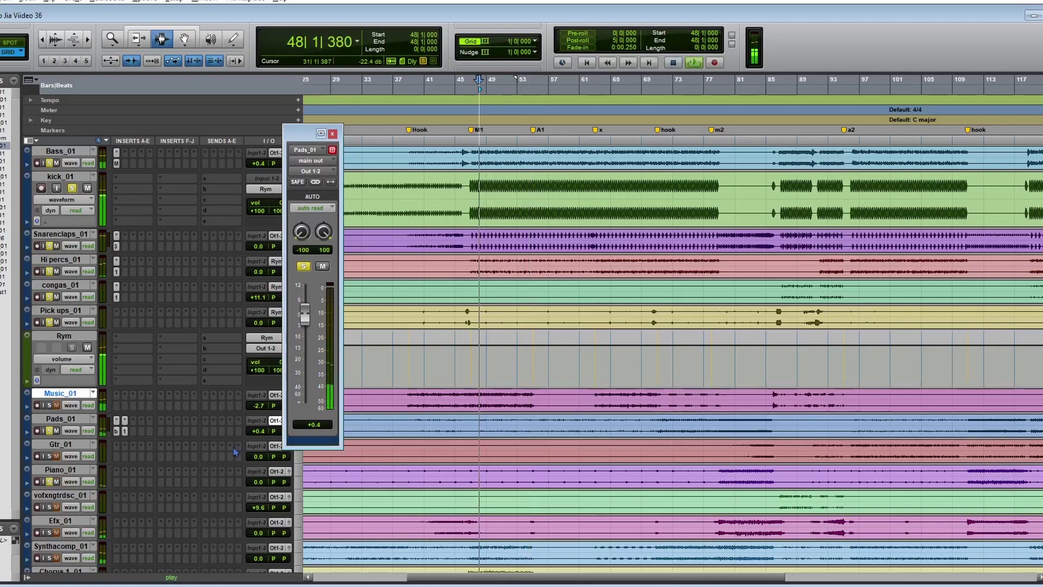
left_click(289, 471)
mouse_move(316, 318)
left_mouse_down()
mouse_move(319, 299)
mouse_move(308, 313)
left_mouse_up()
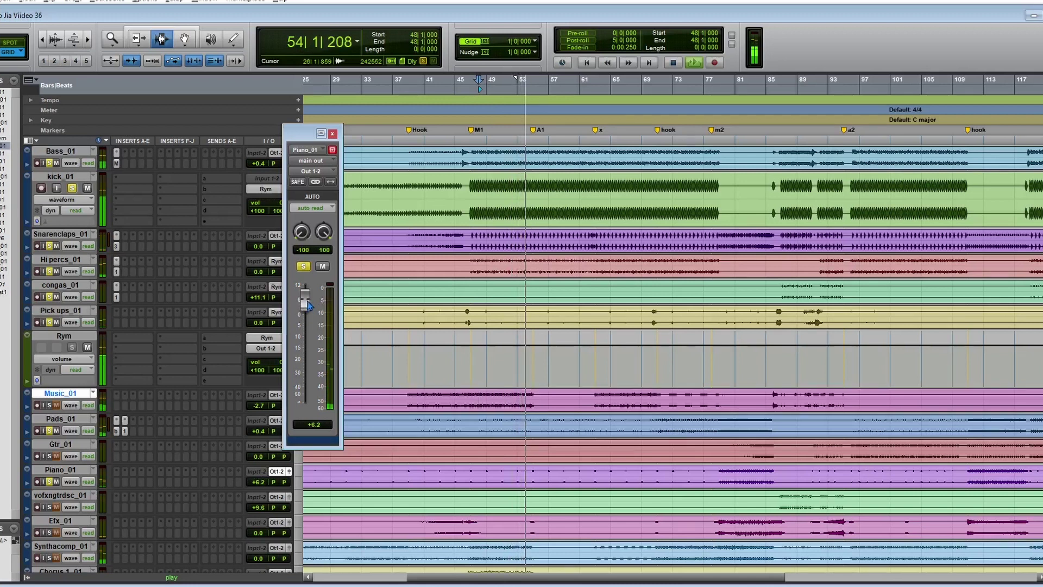
Insert a stereo Q1 equalizer on the Pads track after the S1 Imager and cut about 8.2 dB at 117 Hz.
left_click(124, 431)
left_click(125, 432)
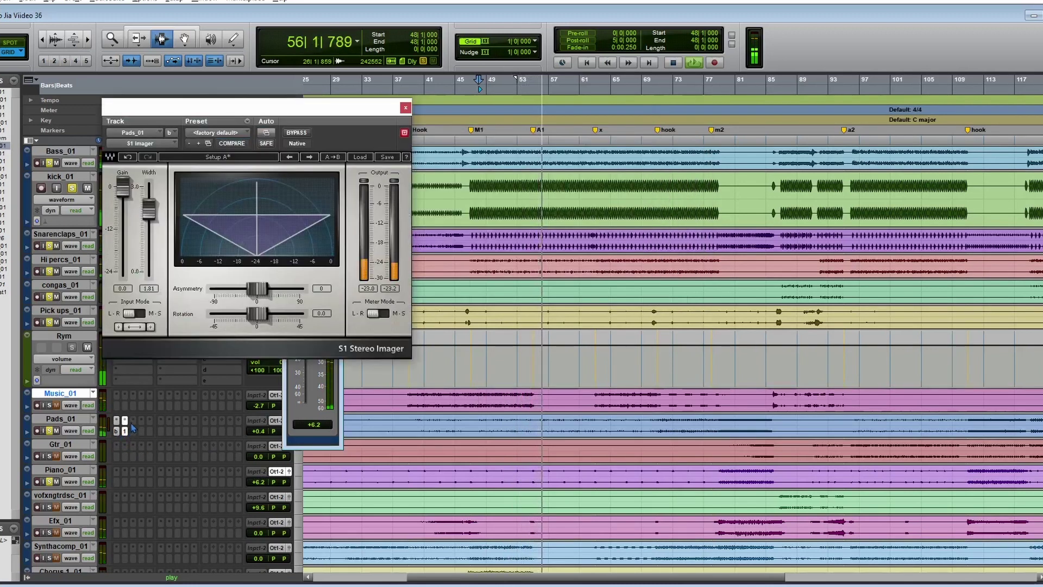
key("space")
left_click(134, 419)
mouse_move(185, 439)
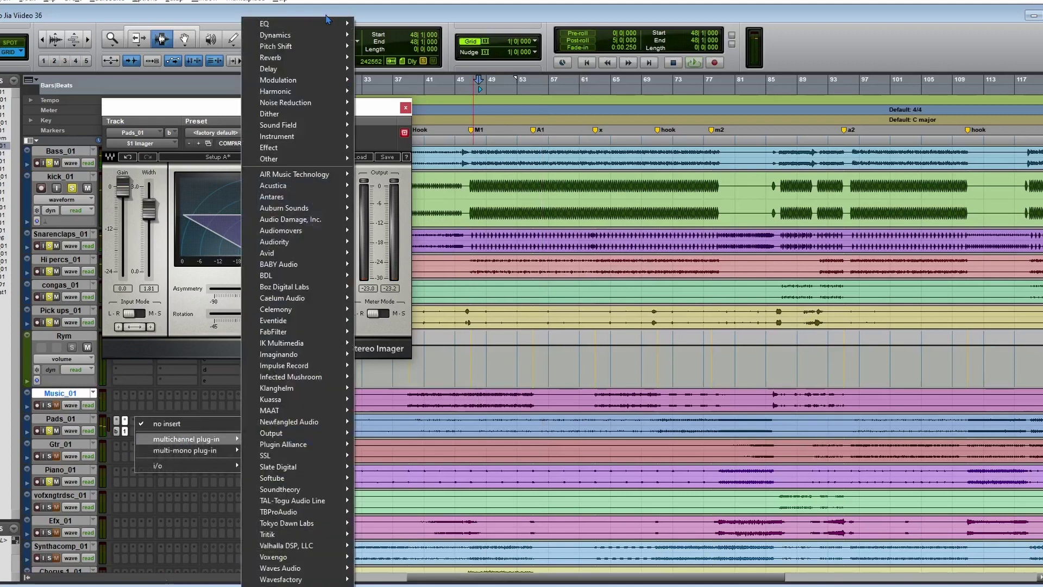
mouse_move(328, 28)
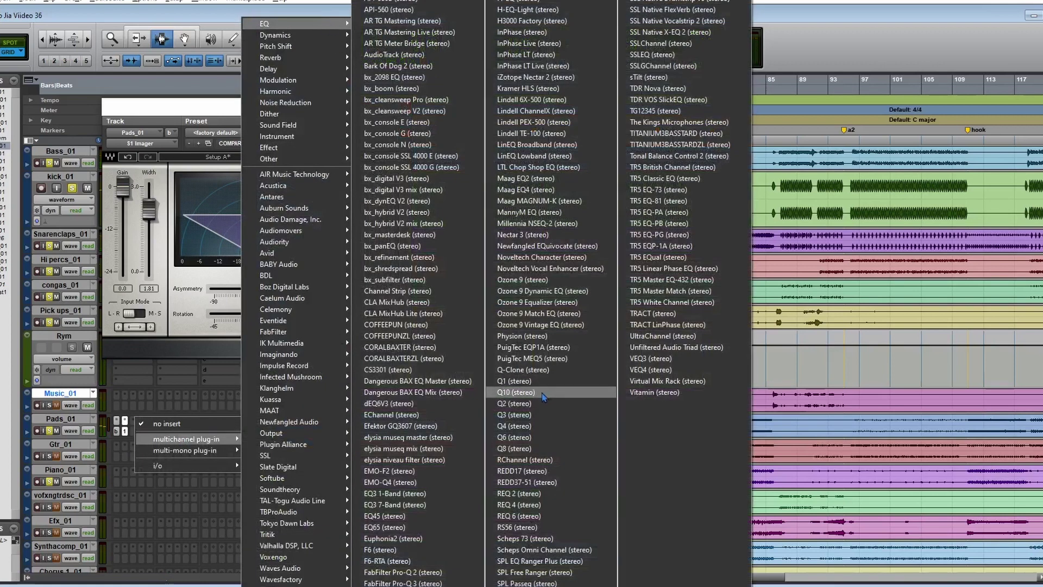
left_click(522, 391)
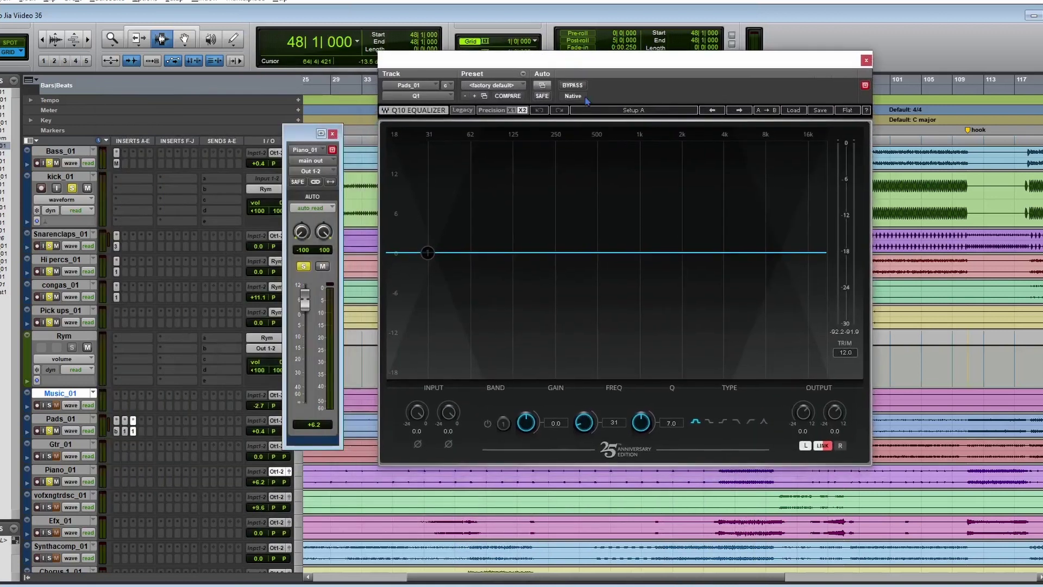
left_click_drag(427, 252, 508, 310)
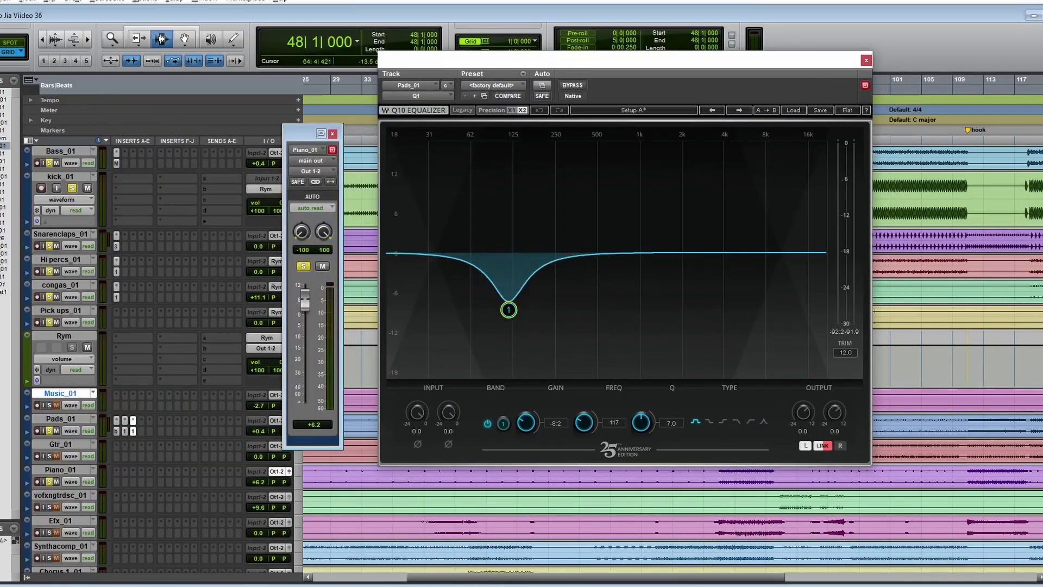
Mute the Rym track during playback and route the Snarenclaps track's output to the Rym stereo bus.
left_click(87, 347)
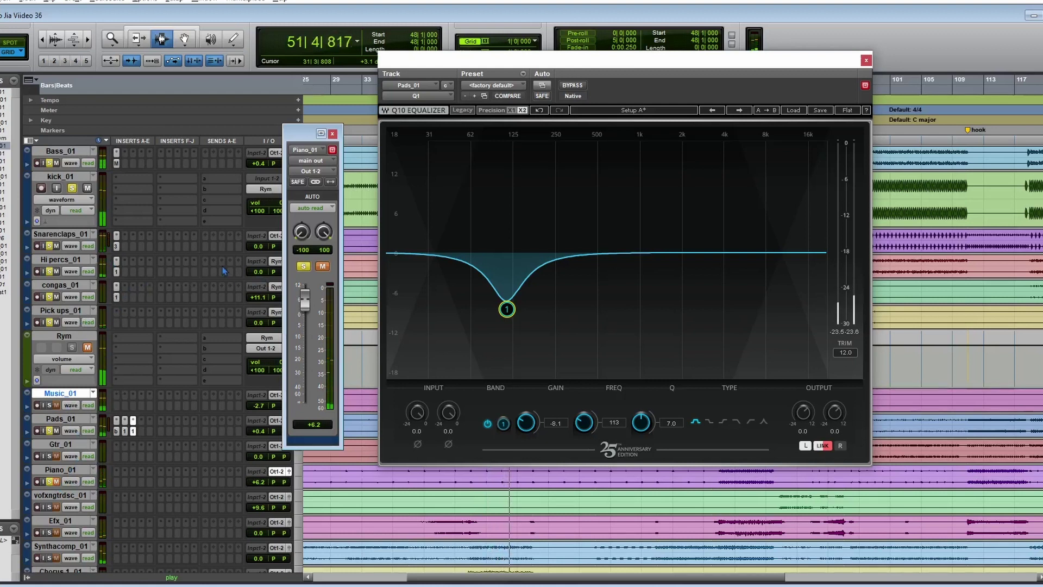
left_click(275, 239)
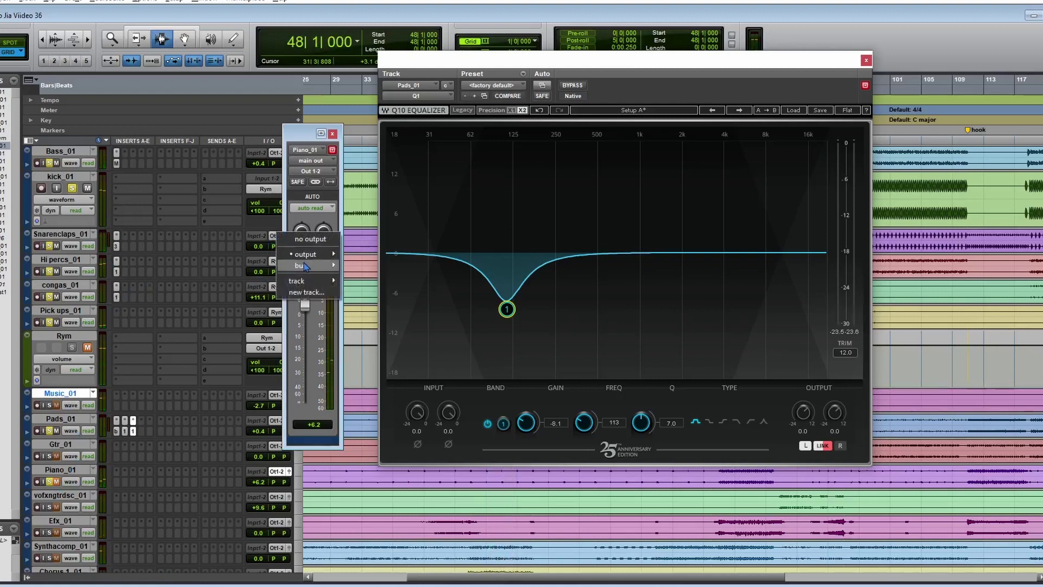
mouse_move(304, 262)
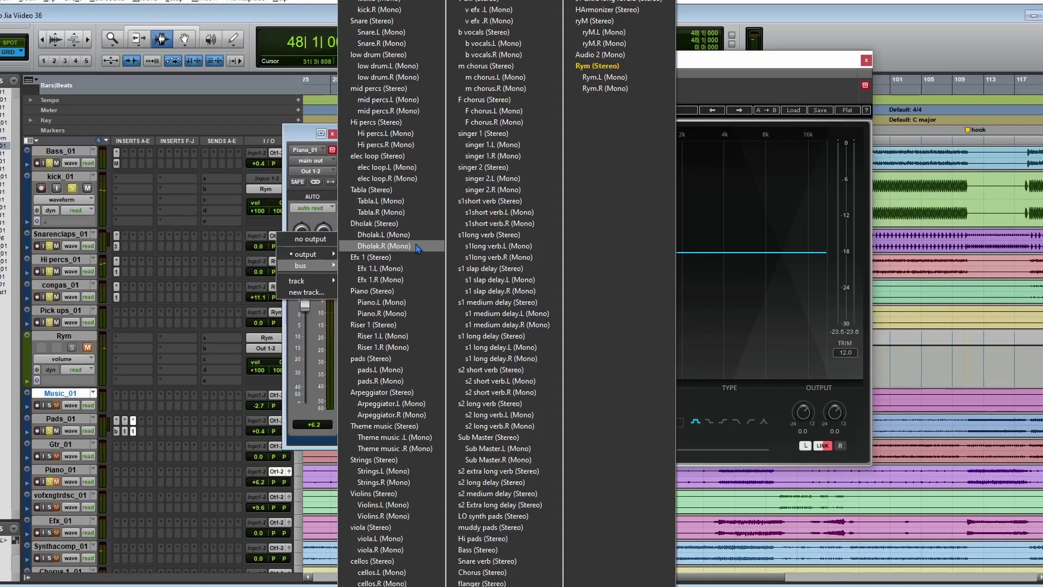
left_click(584, 79)
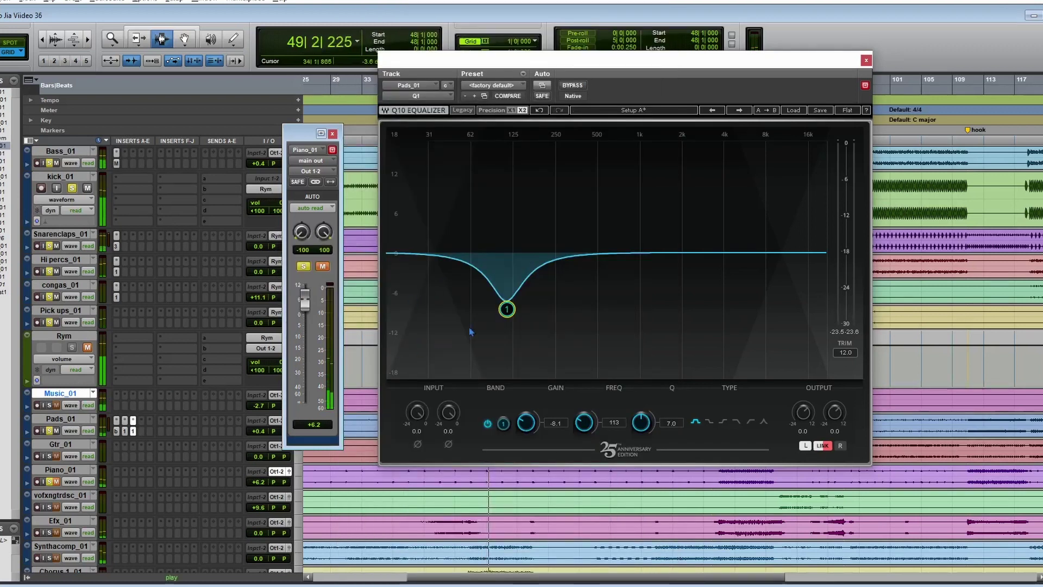
Retune the pads equalizer band to about -1.4 dB at 249 Hz and narrow the Piano track's panning to -62 and 67.
left_click_drag(507, 309, 555, 265)
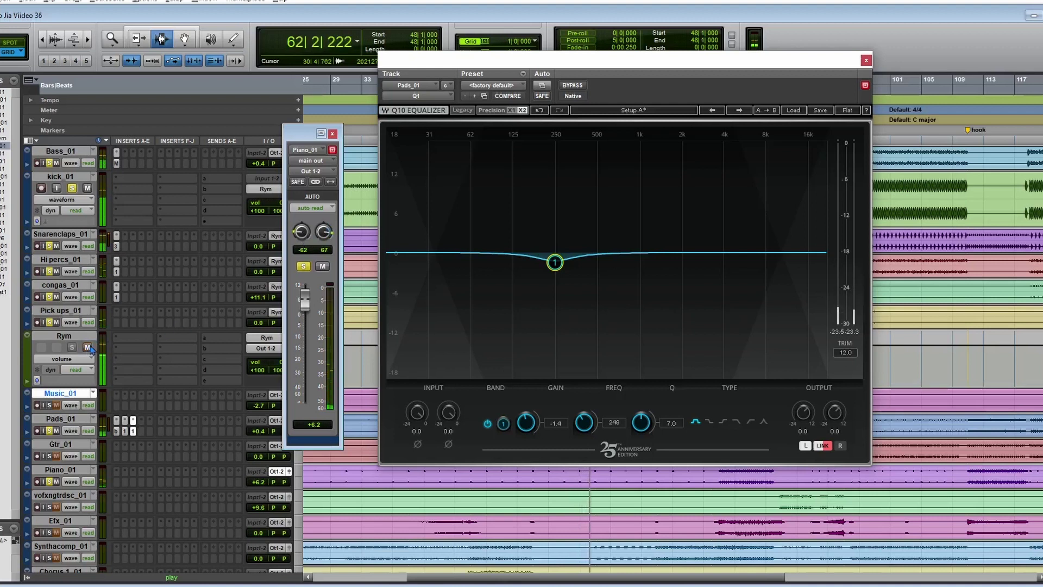
left_click(866, 60)
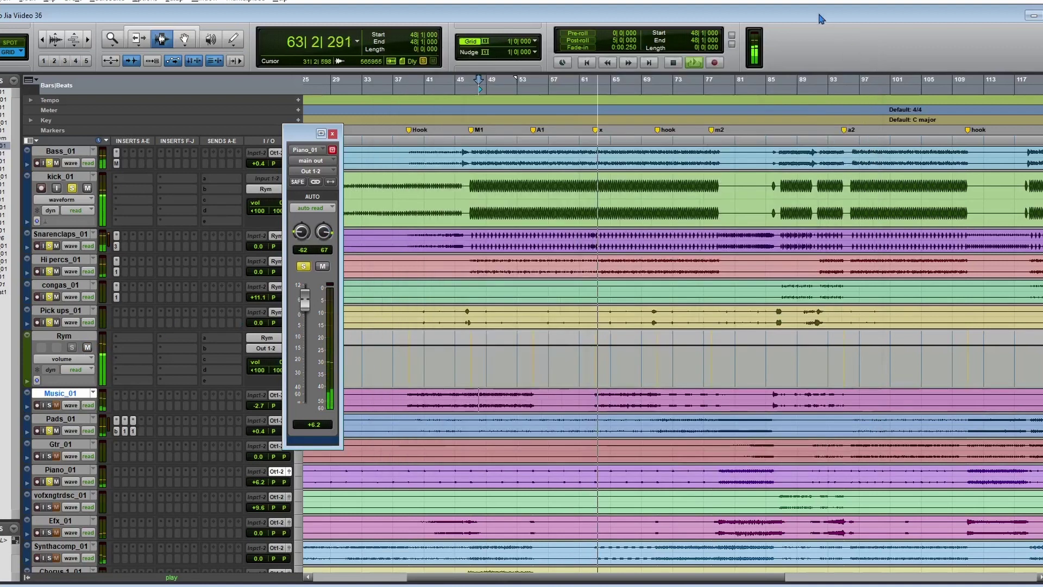
Mute the Rym track and reorder the tracks so that Piano and Synthacomp sit directly above Gtr.
scroll(651, 448, "down", 3)
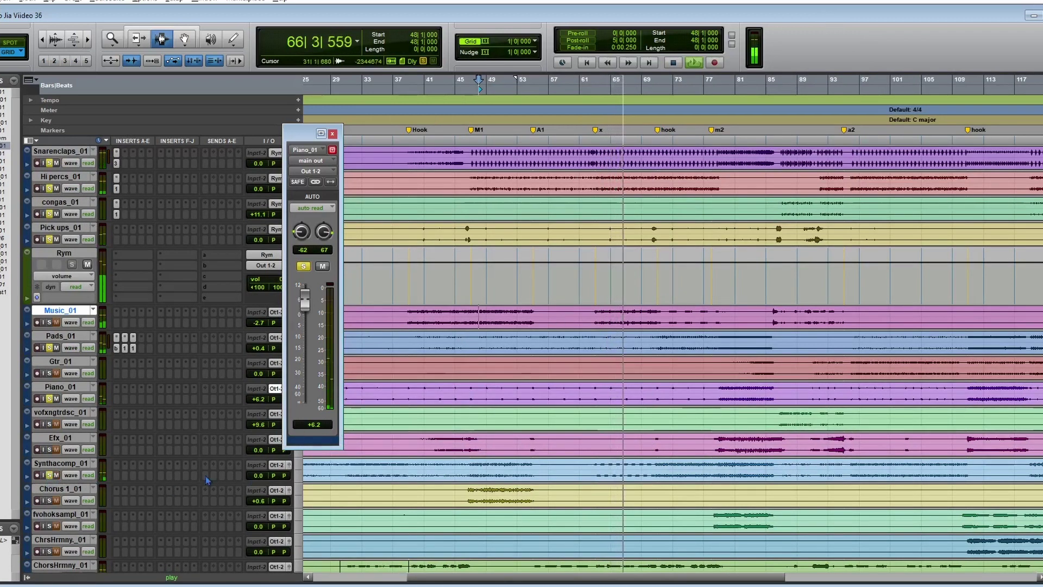
left_click(87, 265)
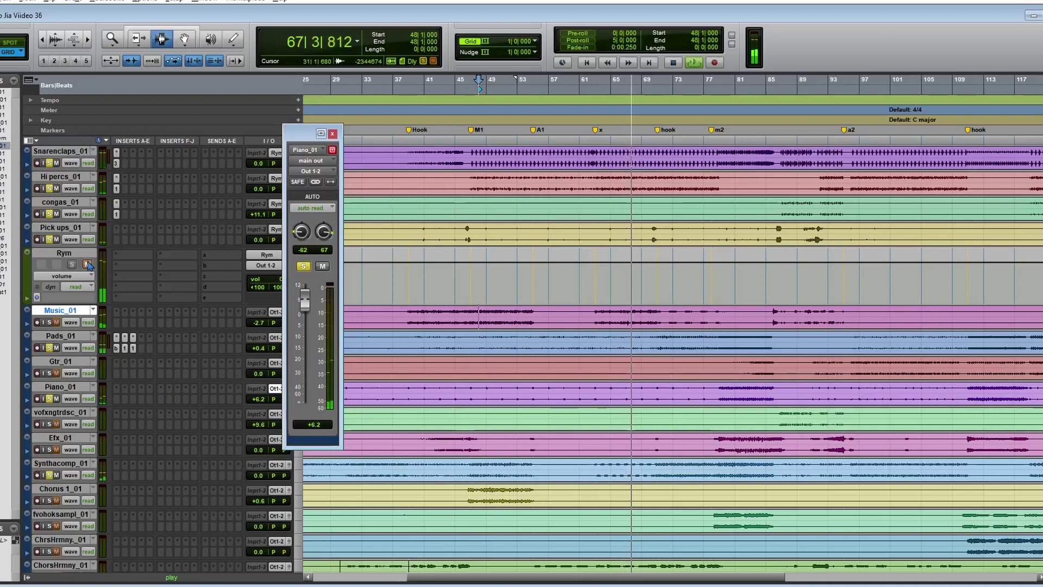
left_click_drag(80, 388, 80, 365)
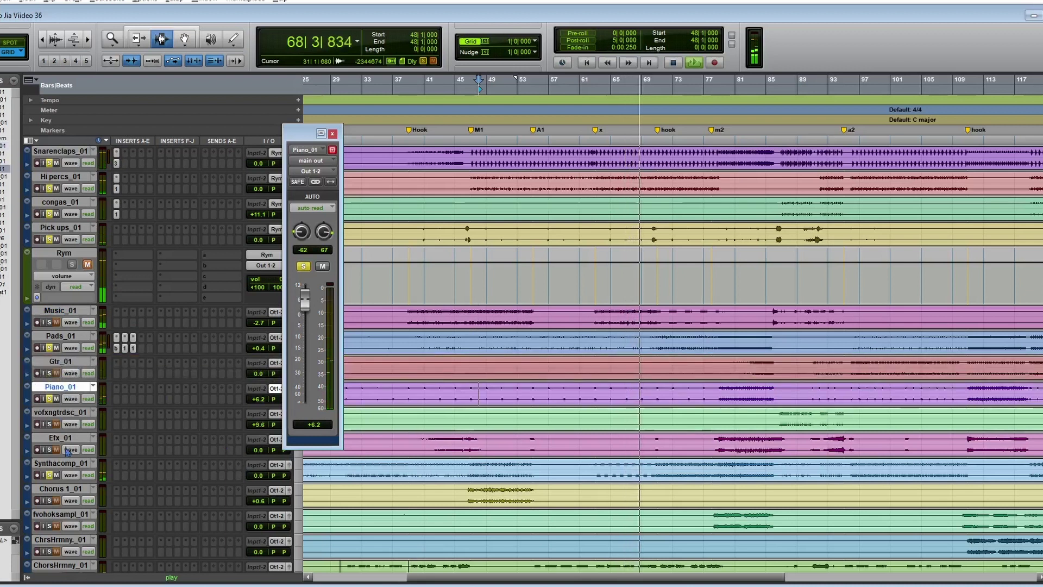
key("space")
left_click(77, 463)
left_click_drag(77, 463, 78, 383)
Listen from bar 47 and move the Synthacomp track between the Music and Pads tracks.
key("space")
left_click(592, 385)
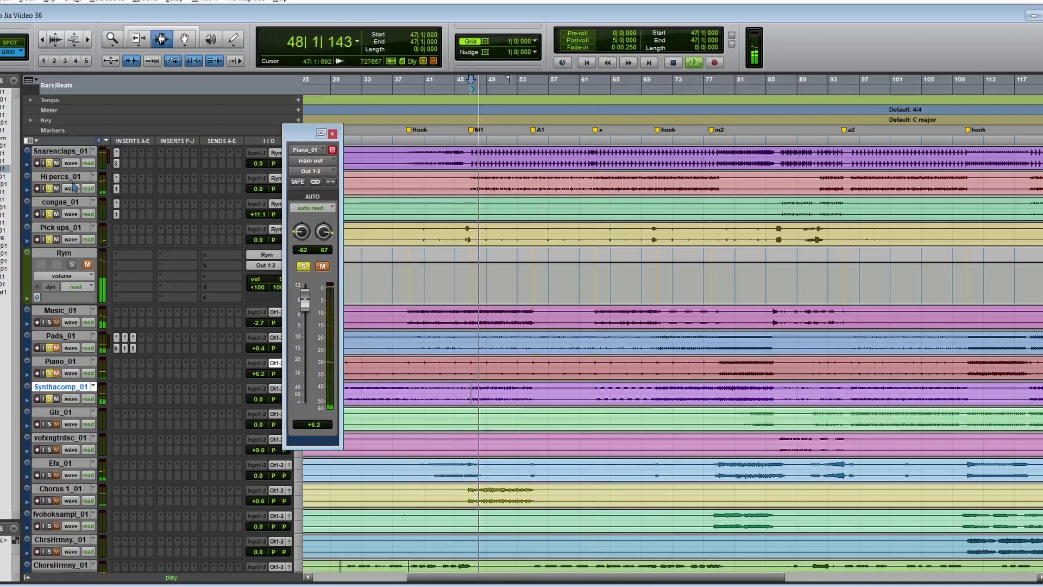
scroll(68, 164, "up", 3)
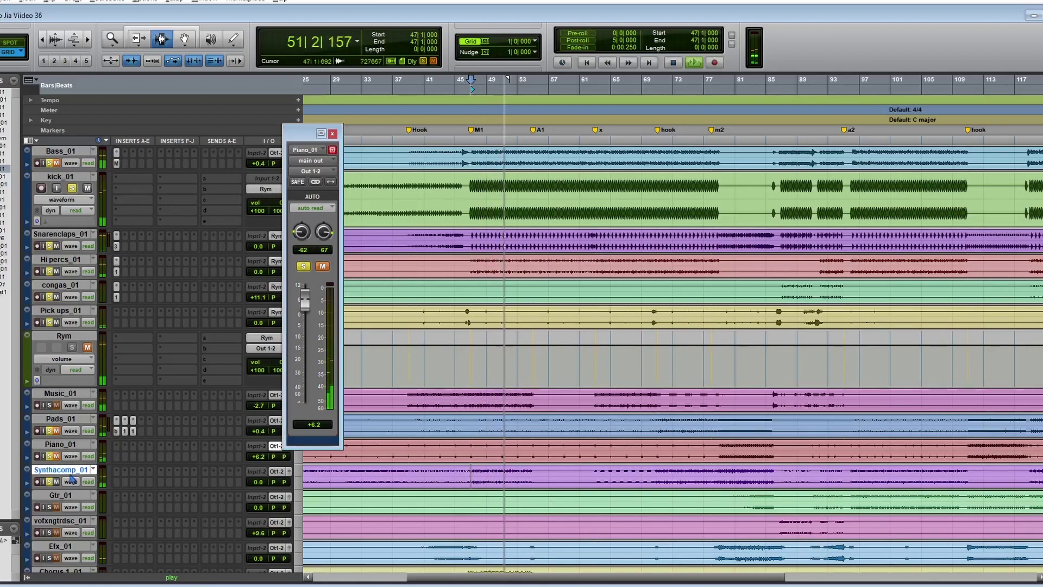
left_click_drag(70, 476, 47, 412)
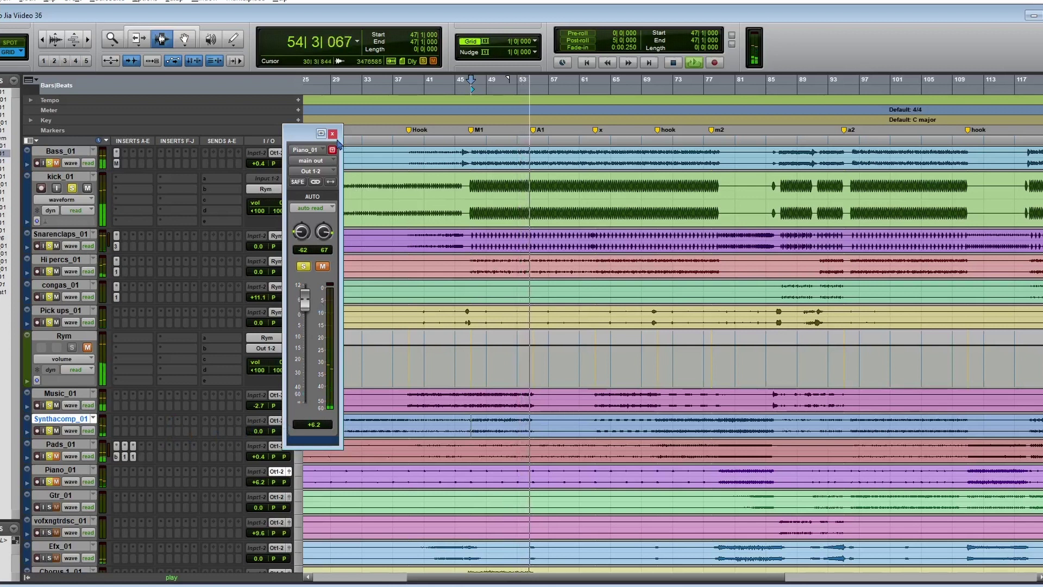
Unmute the Piano track while playing from bar 46 and reset the Music track's volume to 0.0 dB, stopping playback when done.
left_click_drag(313, 133, 772, 161)
left_click(432, 293)
key("space")
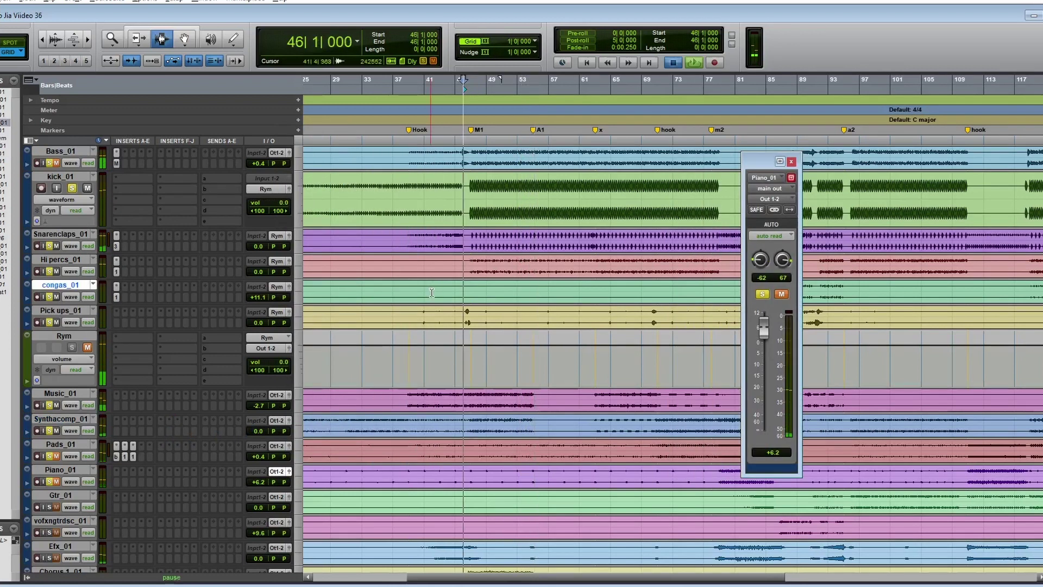
key("space")
left_click(57, 481)
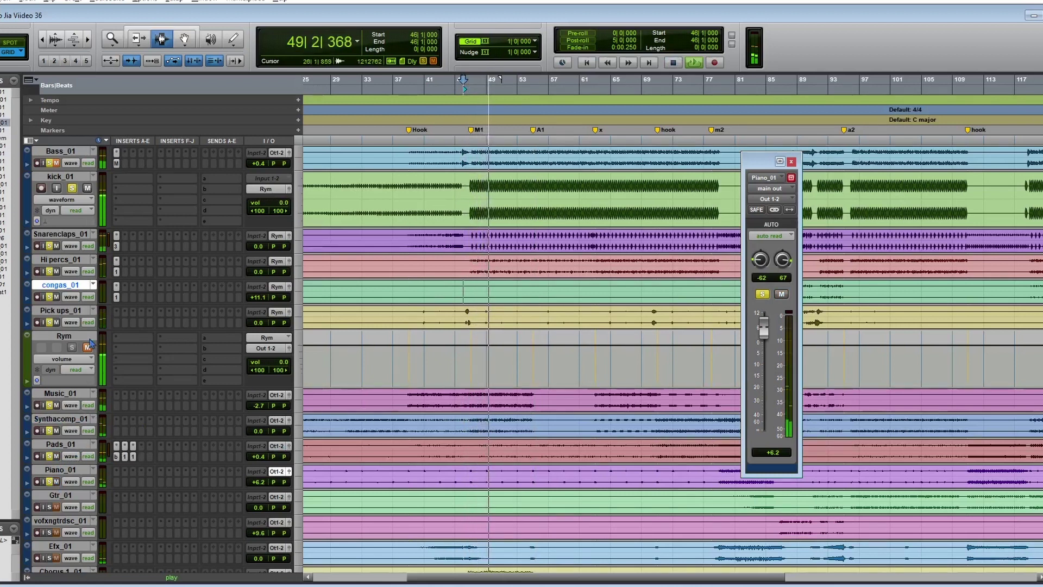
left_click(255, 407, "alt")
key("space")
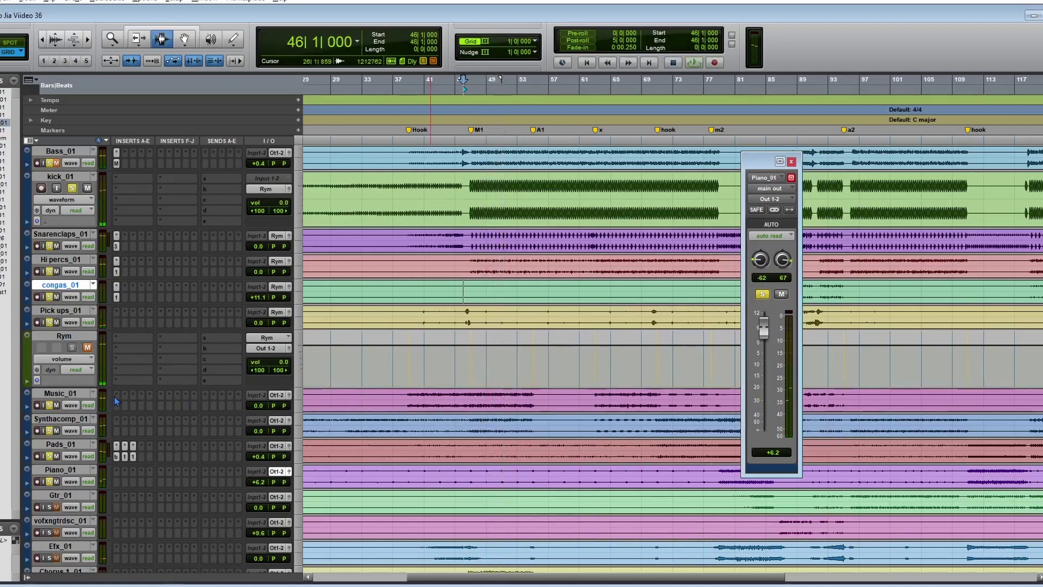
Insert a stereo VEQ3 equalizer in the first insert slot of the Music track.
left_click(117, 397)
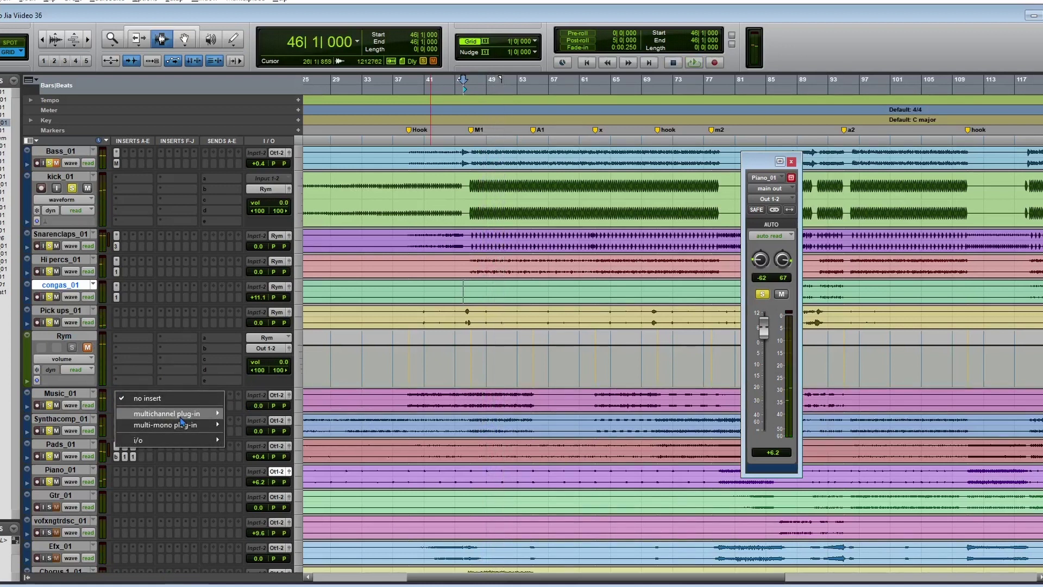
mouse_move(182, 416)
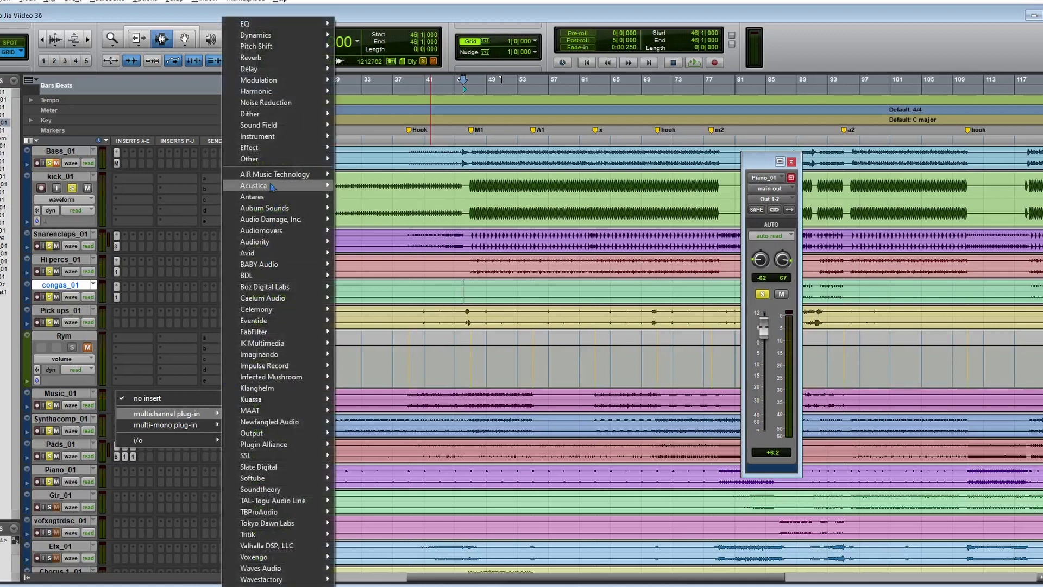
mouse_move(272, 24)
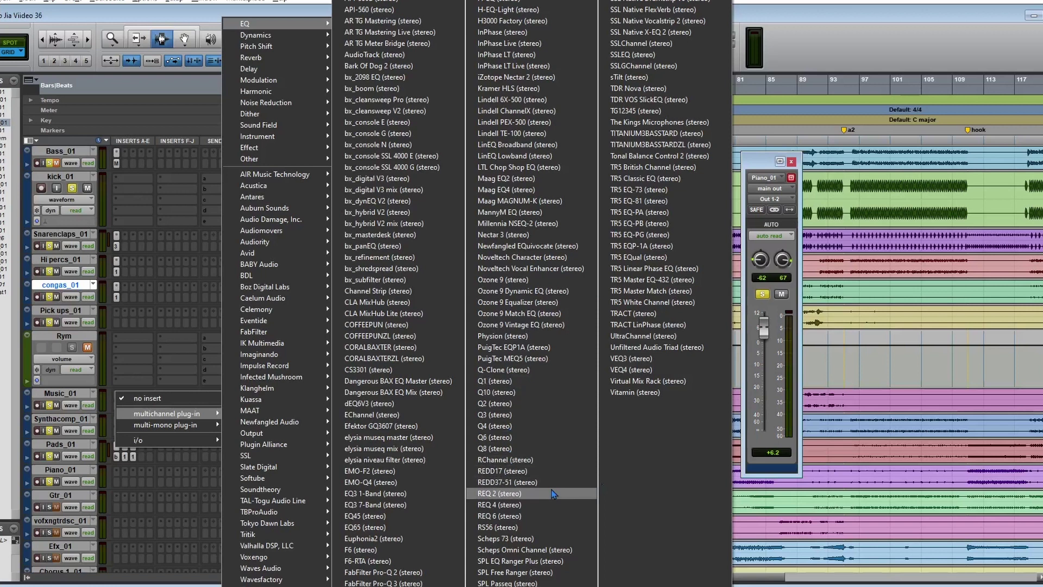
left_click(631, 358)
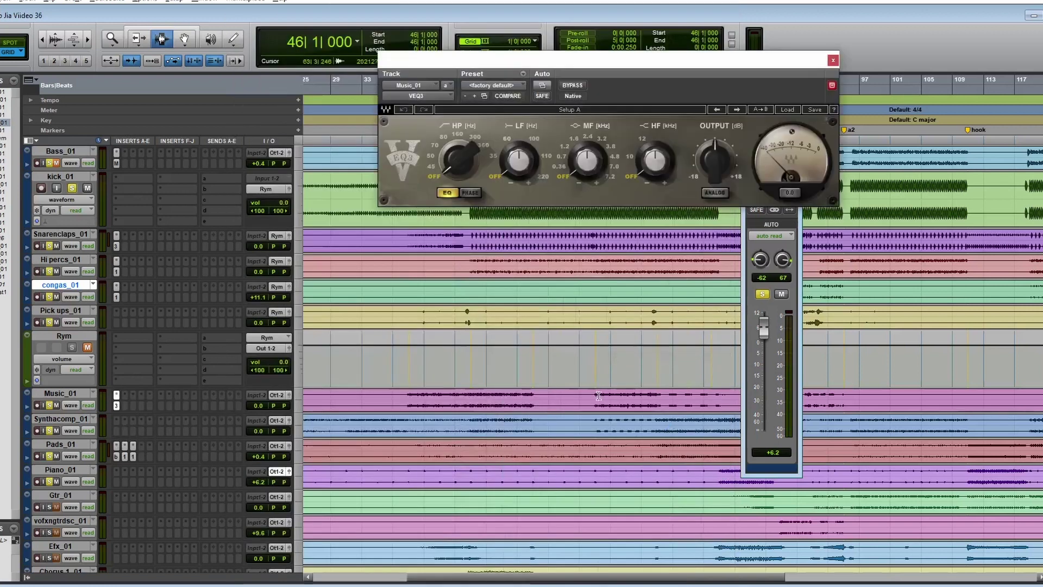
Boost the Music track's high frequencies at 12 kHz in the VEQ3, auditioning from bars 38, 64 and 48, and close the equalizer.
left_click(404, 396)
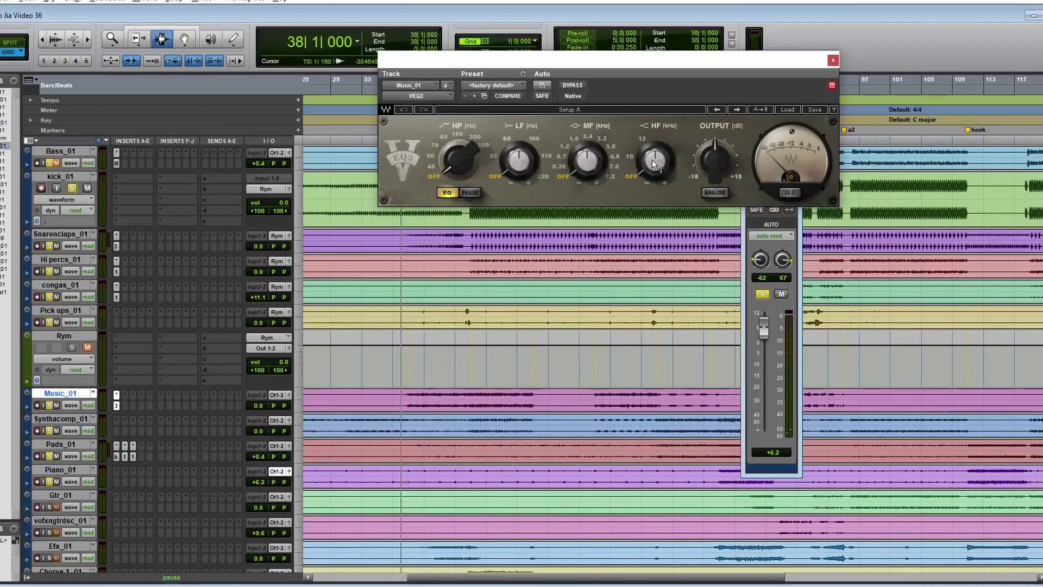
key("space")
left_click_drag(654, 163, 658, 150)
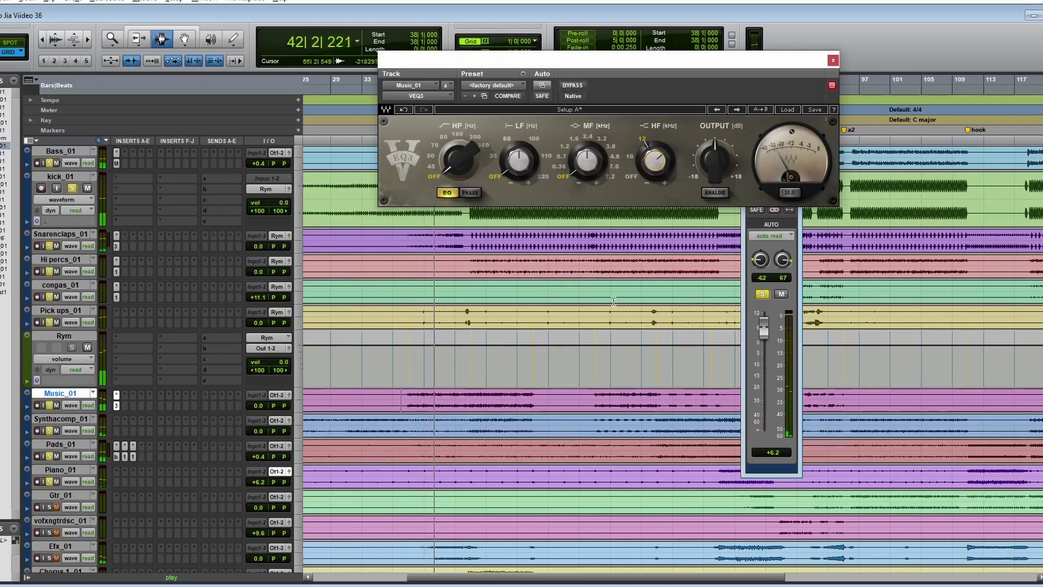
left_click(603, 275)
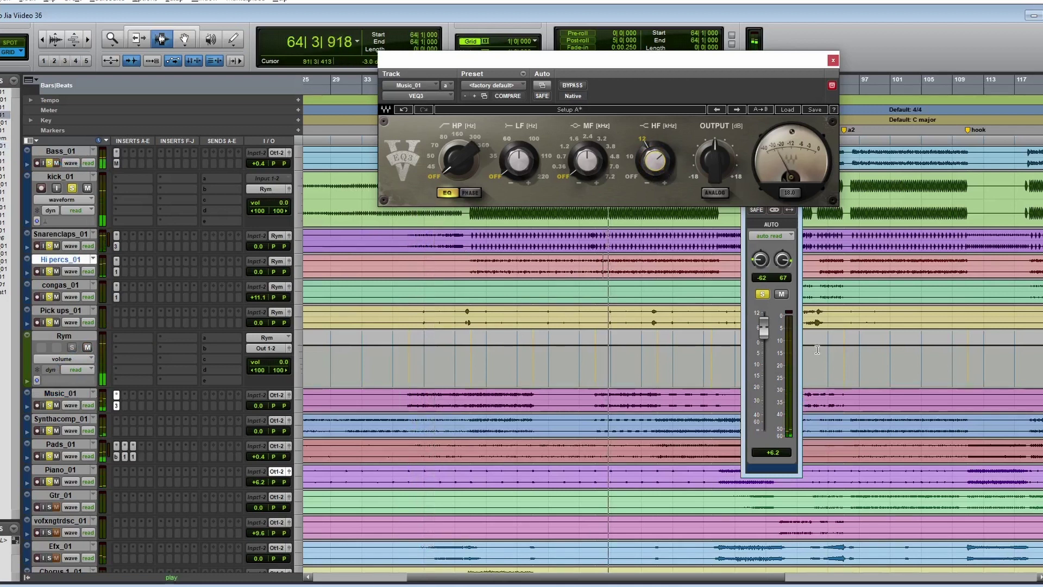
left_click(478, 385)
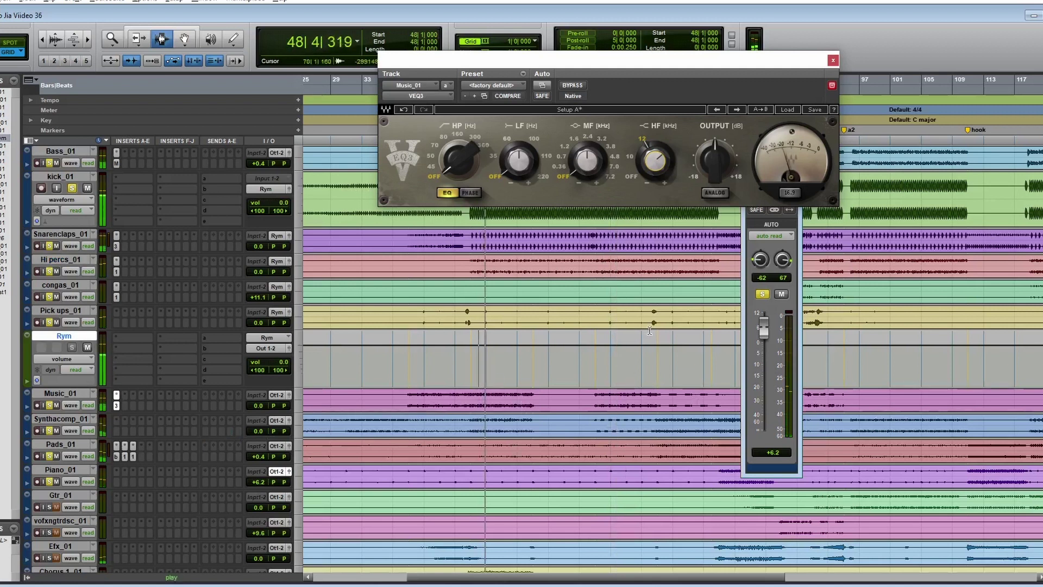
mouse_move(655, 187)
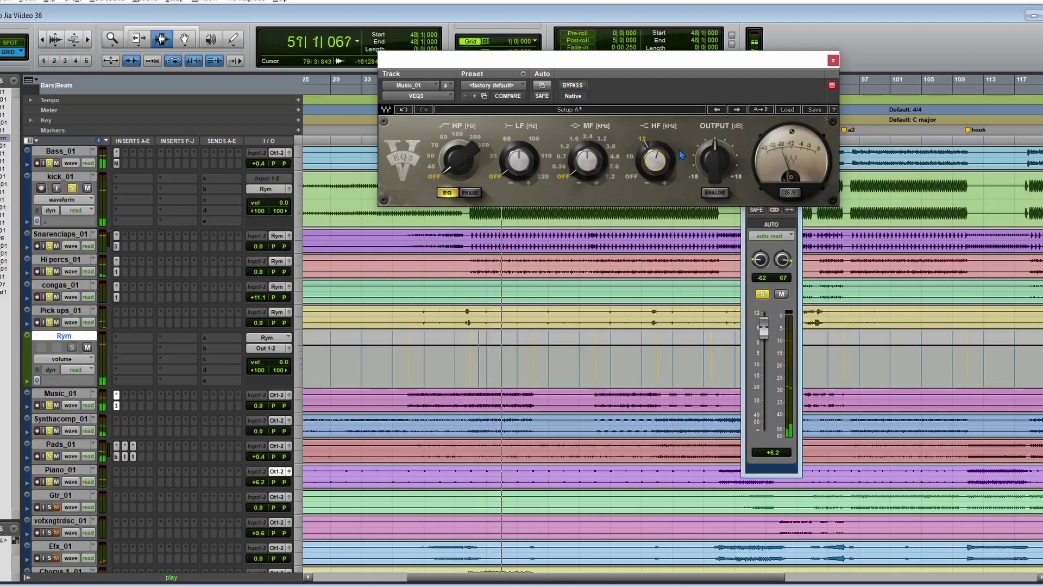
left_click(833, 61)
Play from bar 96 with the Gtr track soloed and set its volume to -0.4 dB, closing the Piano track's output window.
scroll(328, 436, "down", 3)
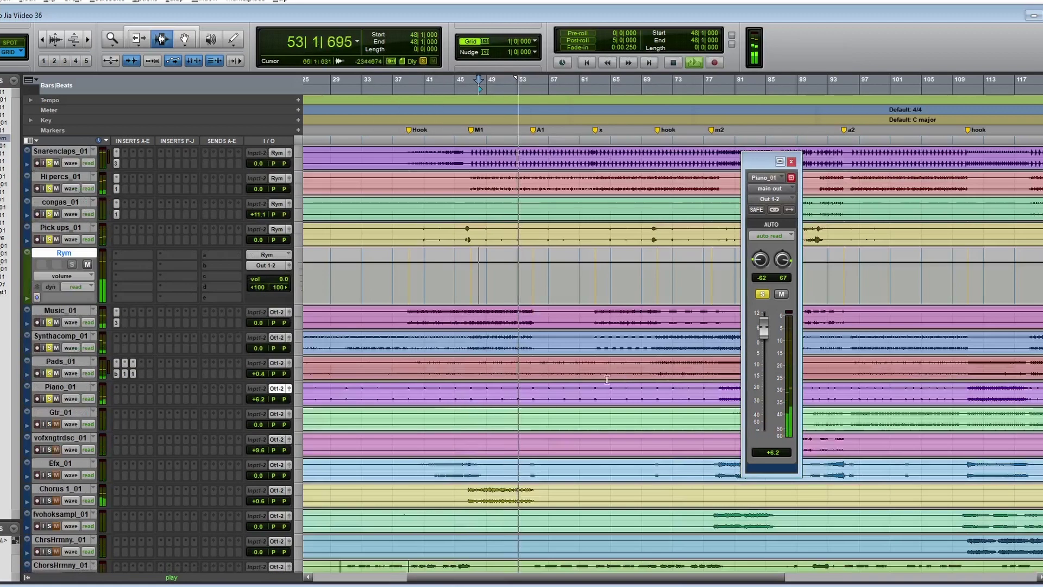
key("space")
left_click(852, 419)
left_click(793, 161)
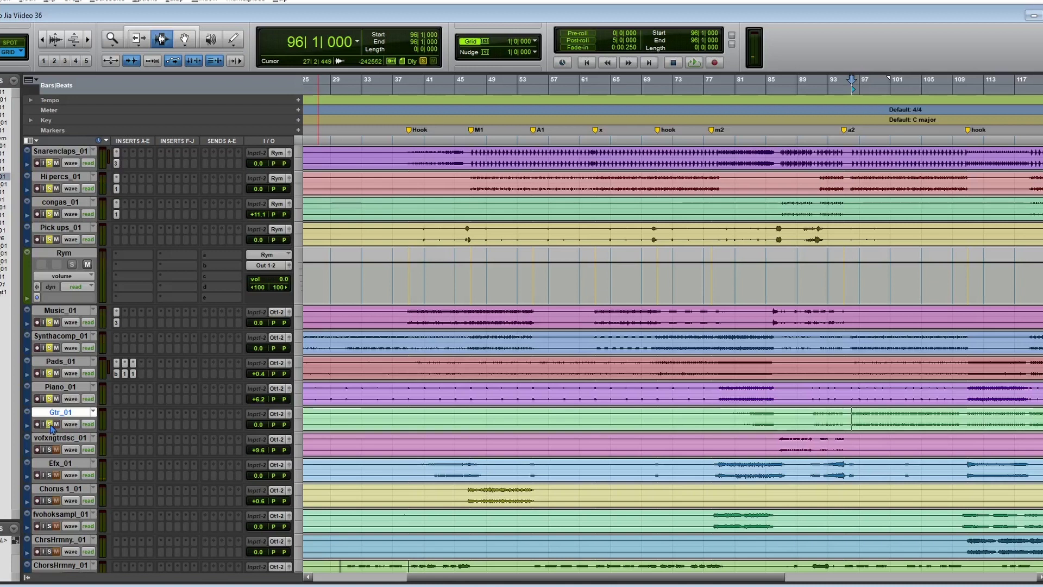
key("space")
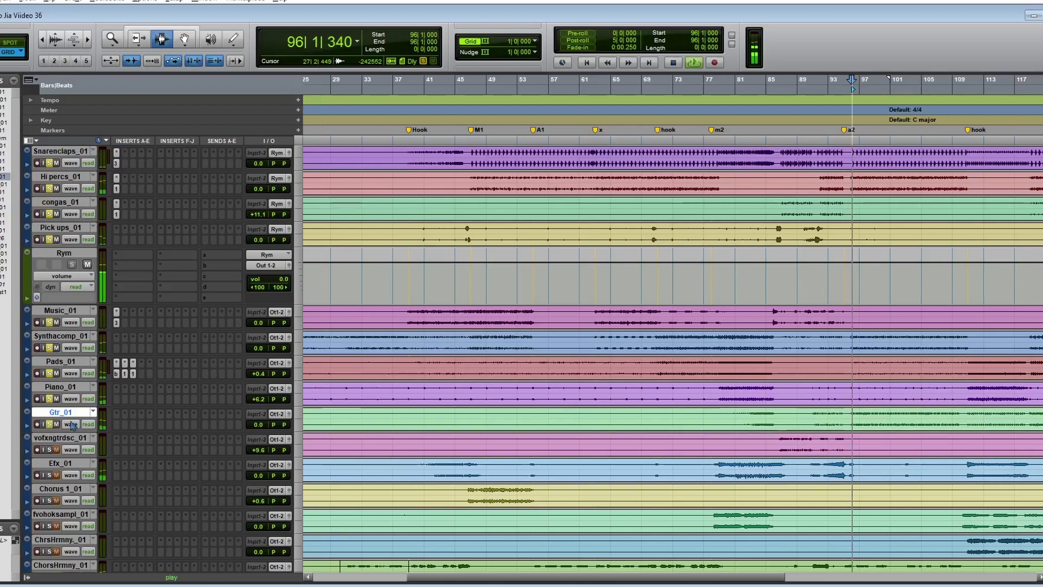
left_click(288, 414)
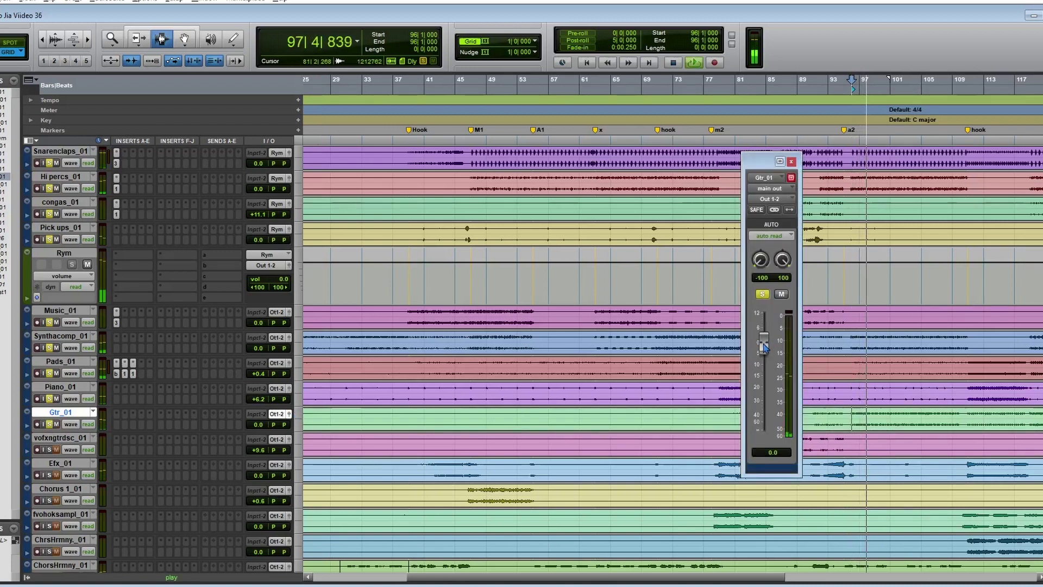
left_click_drag(763, 345, 771, 346)
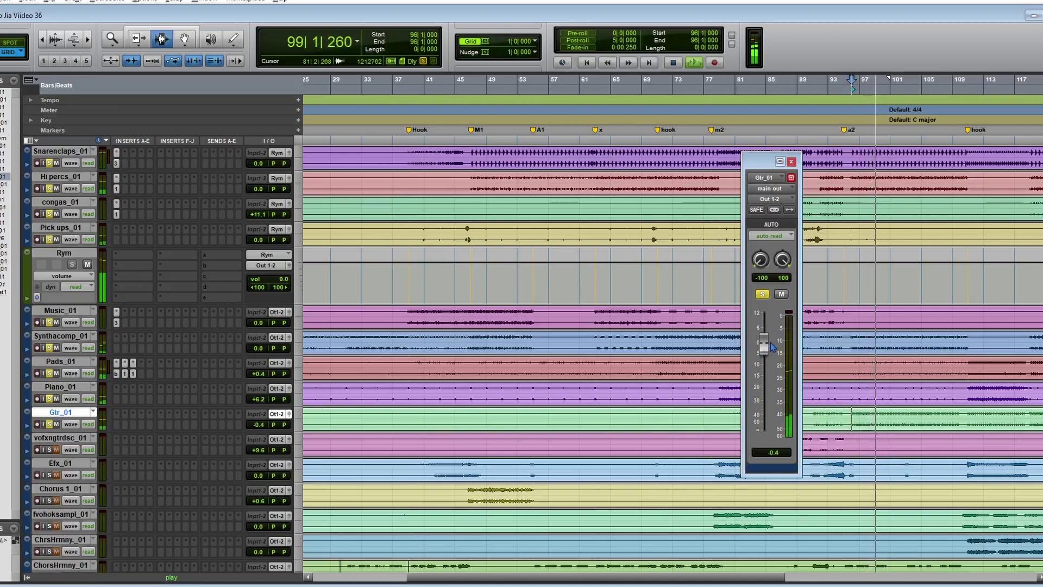
Listen to the soloed instrument mix from bars 88 and 66, stopping playback when done.
left_click_drag(711, 578, 849, 578)
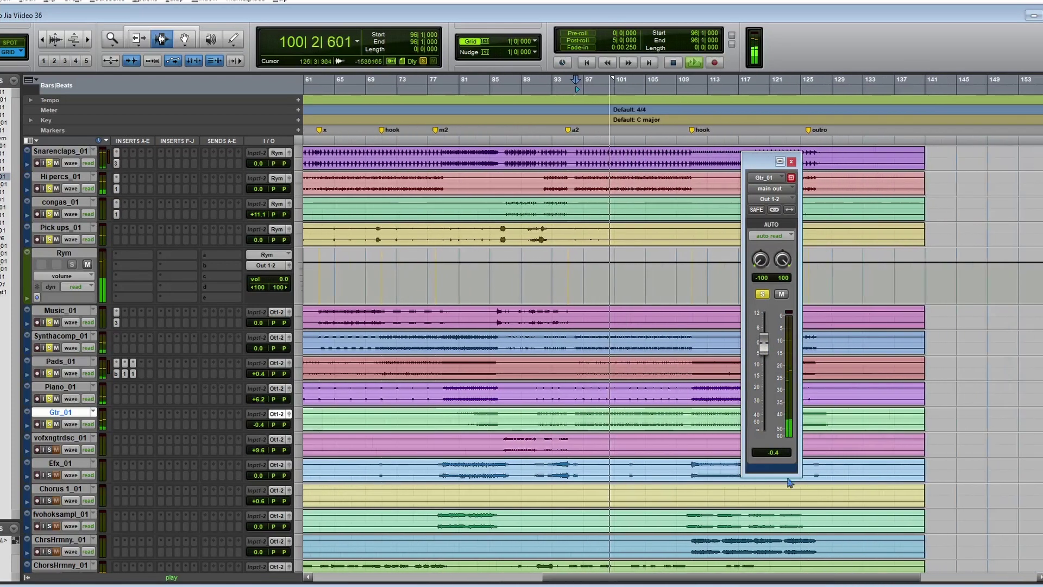
left_click(516, 419)
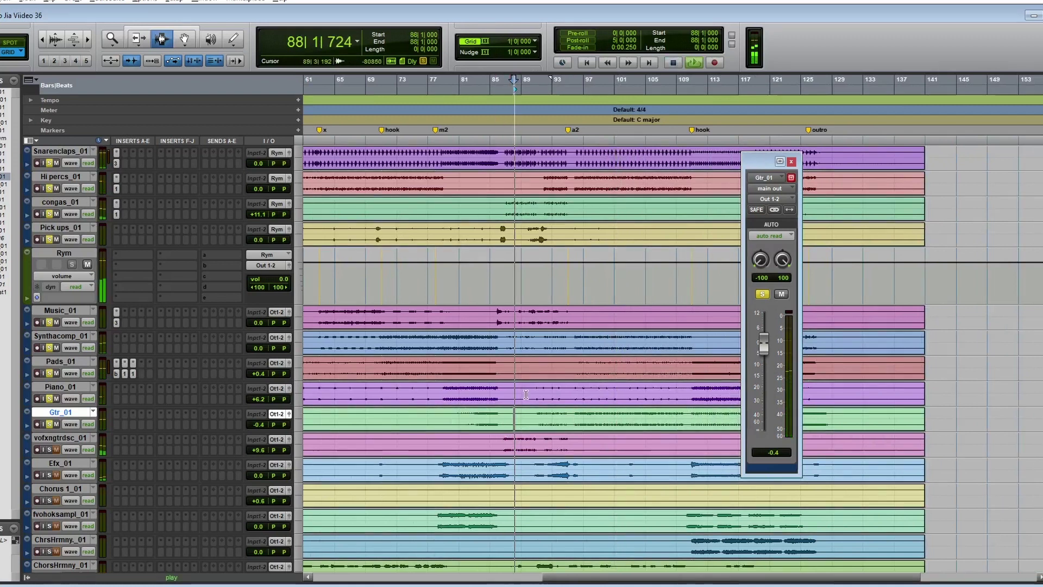
left_click(345, 337)
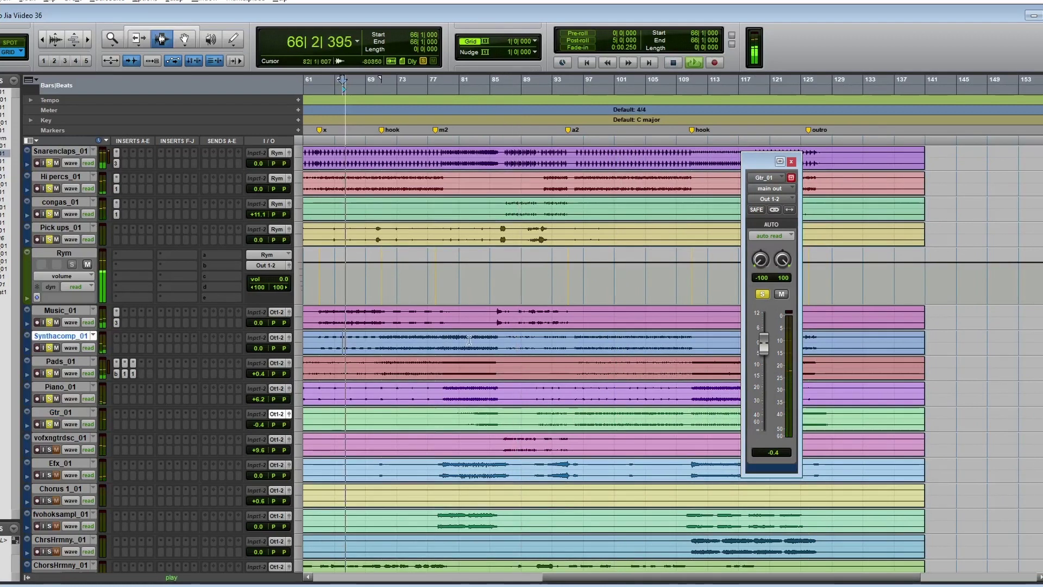
key("ctrl+bracketleft")
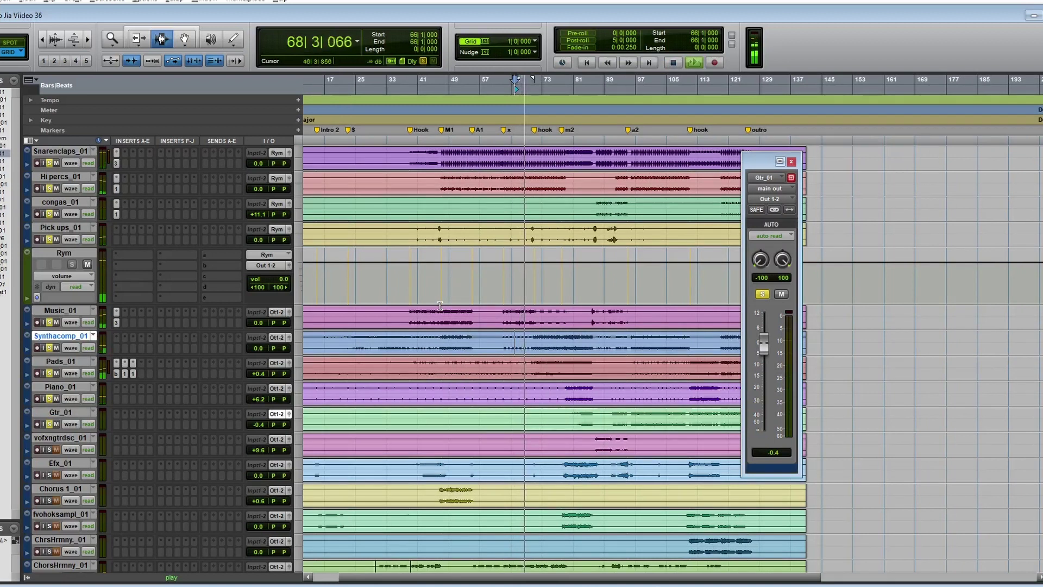
key("space")
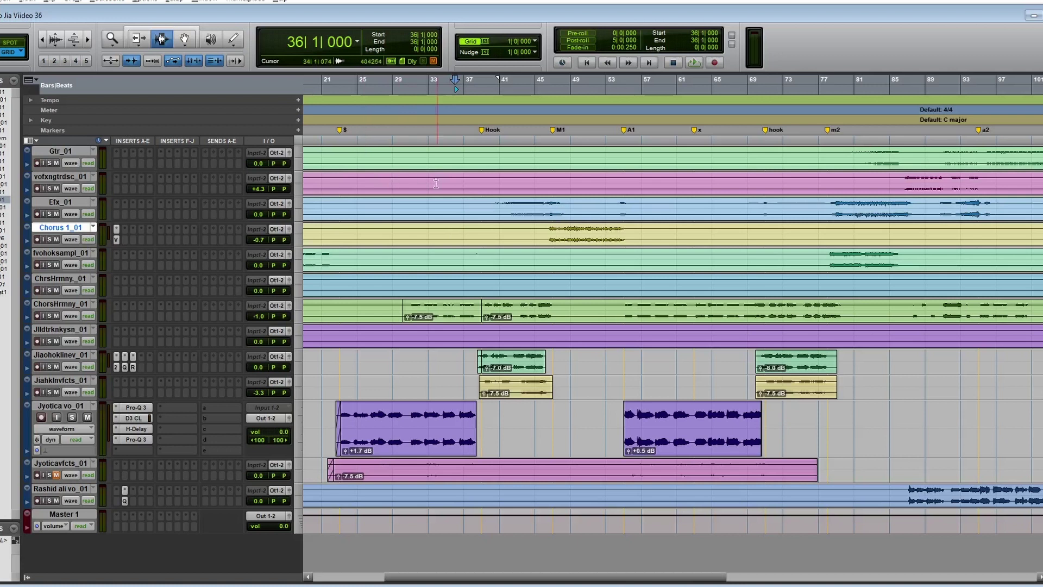
Audition the full mix with vocals from bar 36 and from bar 69.
left_click(452, 178)
key("space")
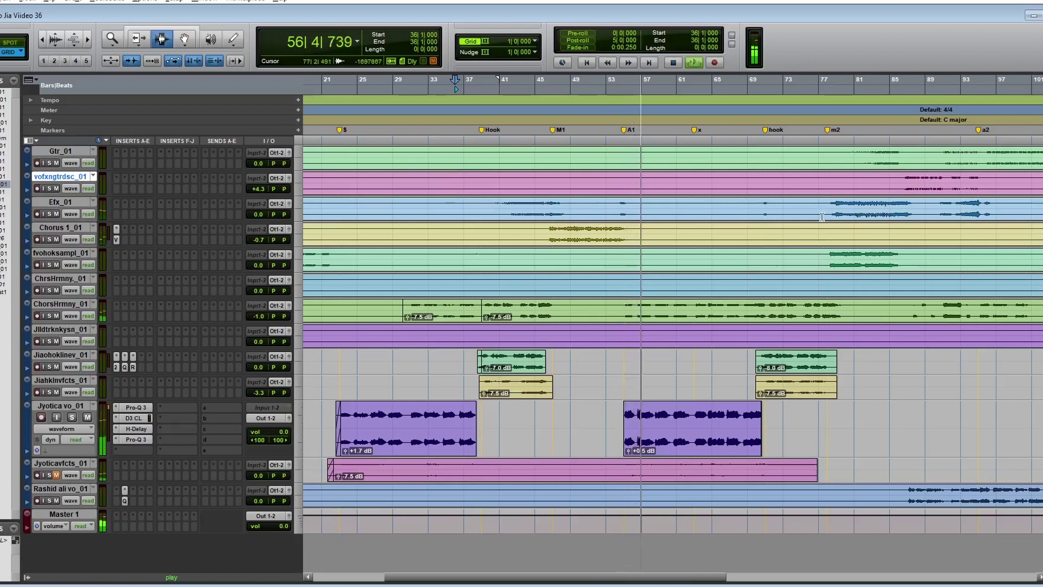
key("space")
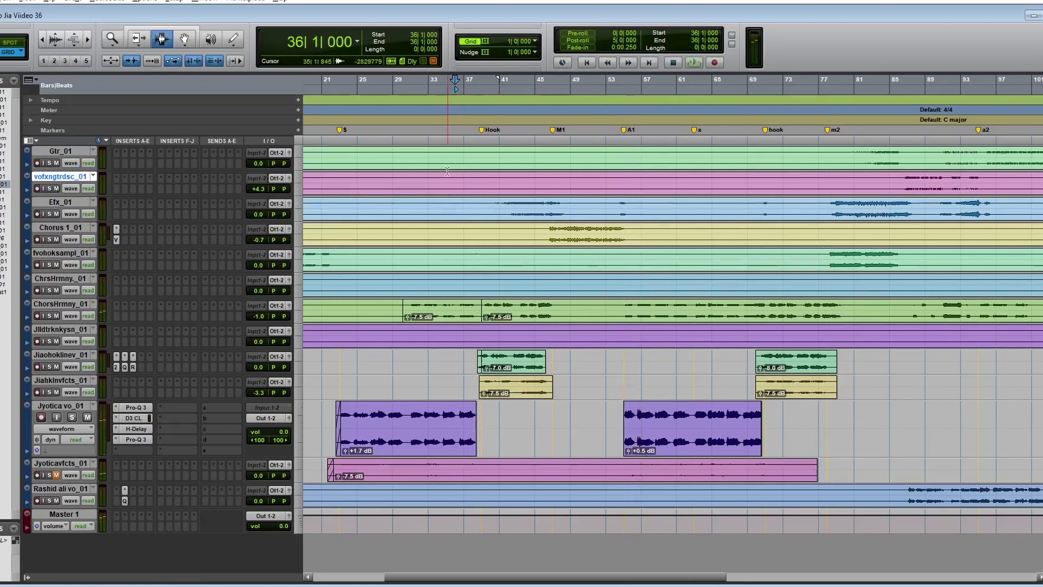
left_click(748, 159)
key("space")
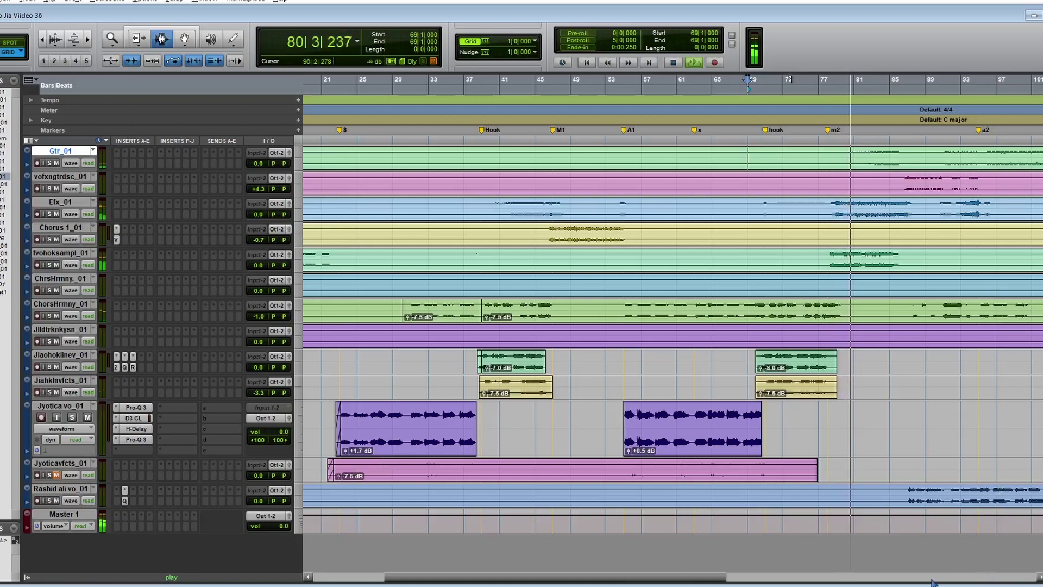
Raise the volume of the vocal track directly above Master 1 to +6.5 dB and set its left pan to -51.
left_click_drag(658, 580, 783, 579)
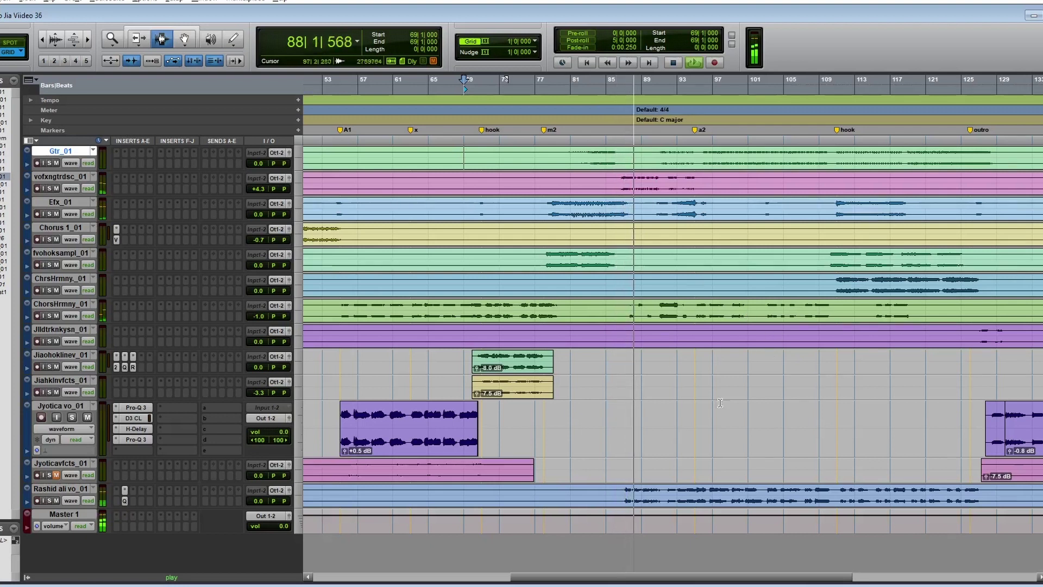
left_click(289, 491)
left_click_drag(766, 344, 772, 334)
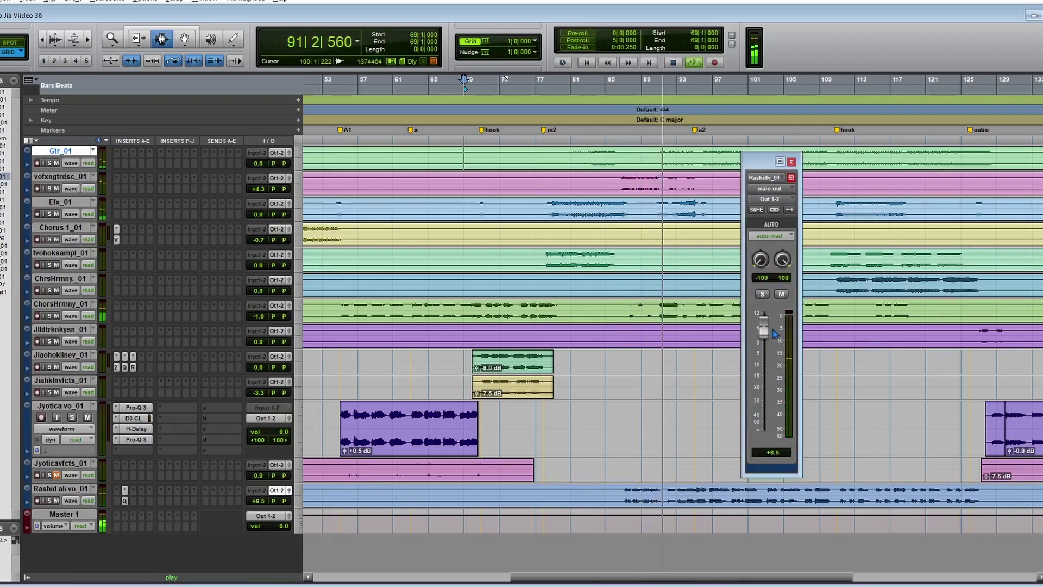
left_click_drag(761, 260, 761, 241)
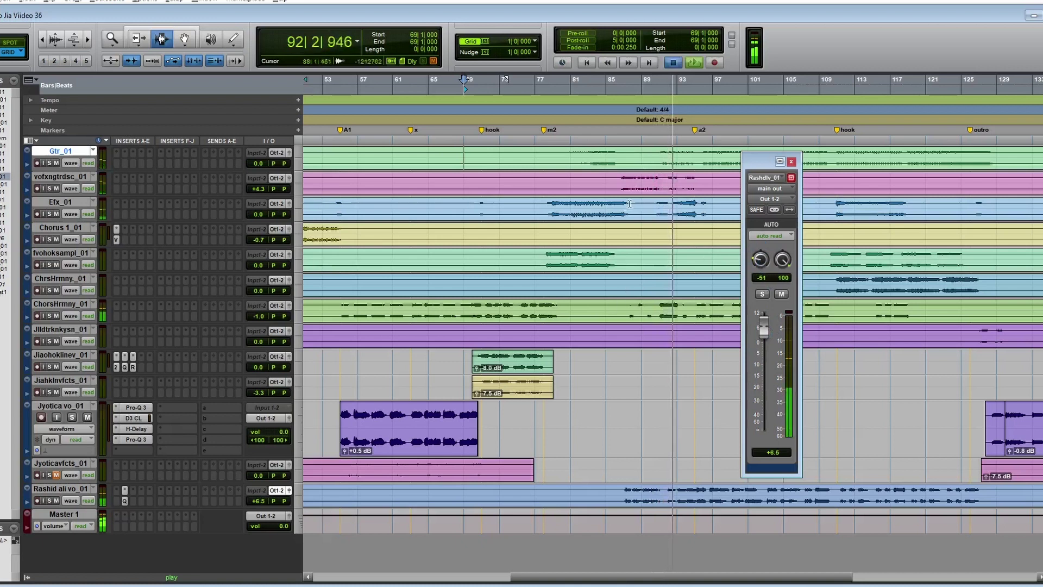
Replay from bar 86, set that vocal's pans to -55 and 55 and its volume to +3.9 dB, and close its output window.
key("space")
left_click(613, 209)
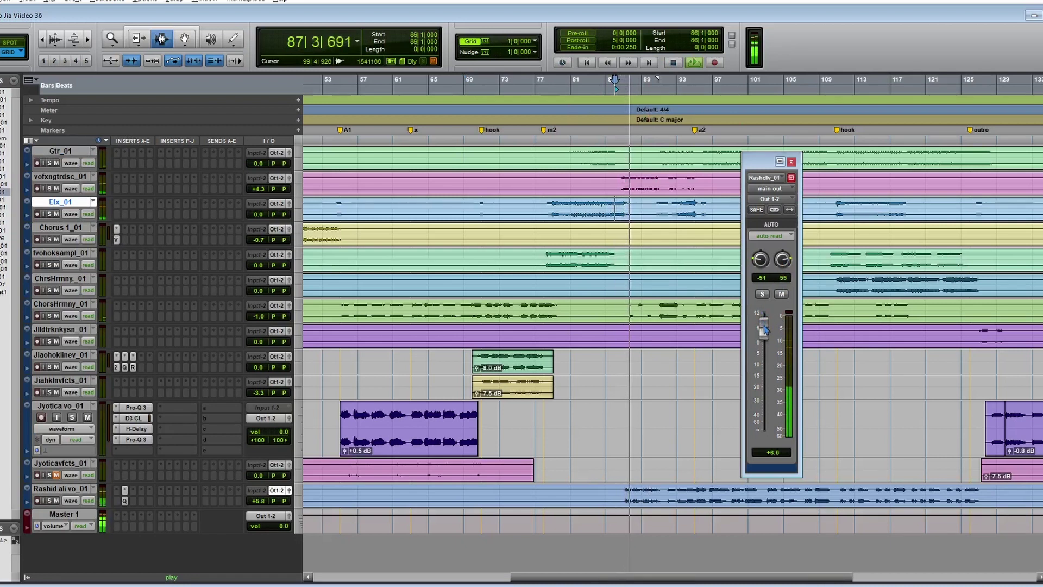
left_click_drag(764, 326, 766, 337)
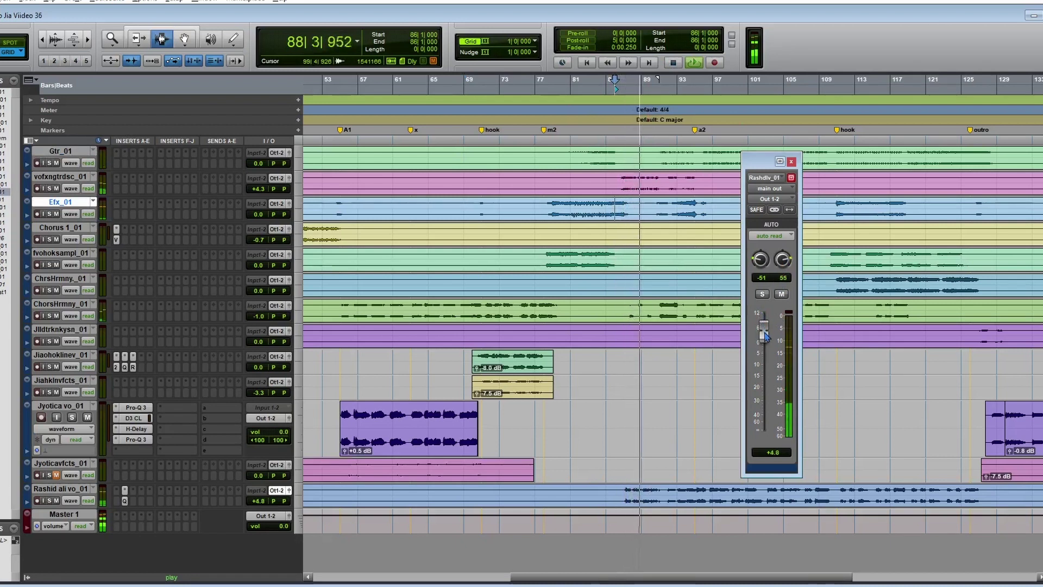
left_click(761, 279)
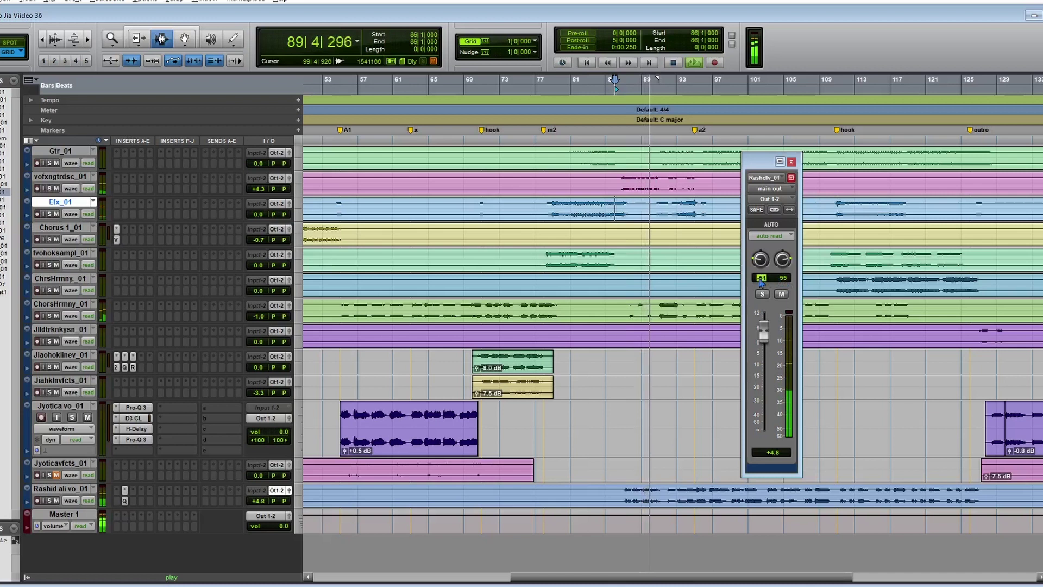
type("-55")
key("Return")
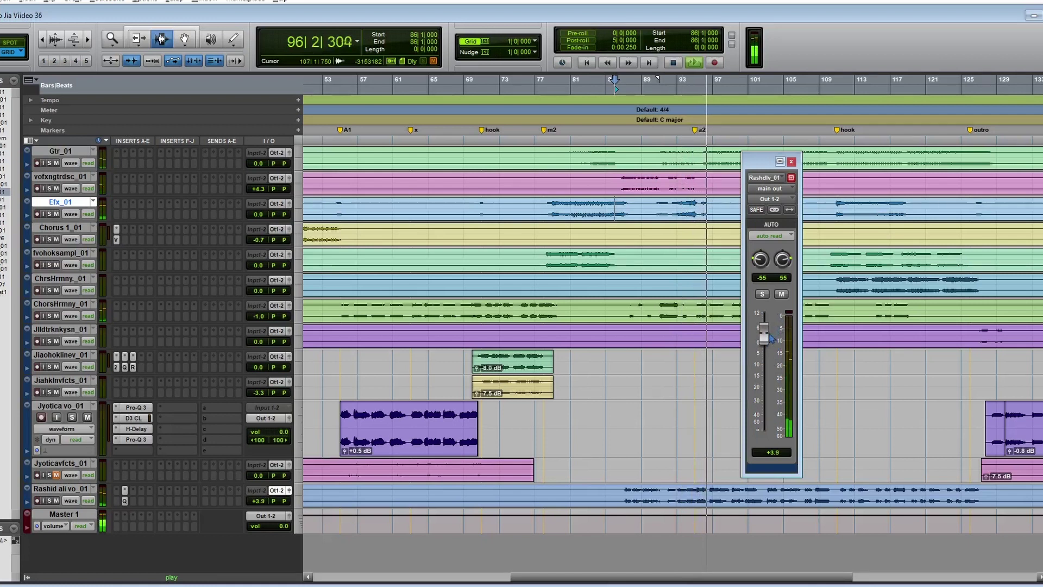
left_click(792, 161)
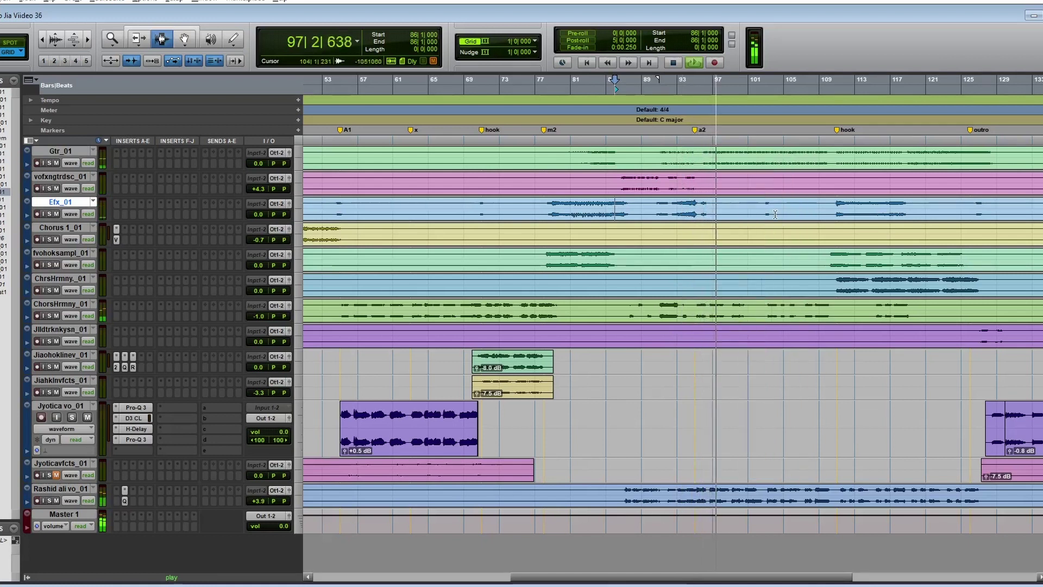
Insert a stereo multichannel FabFilter Pro-L 2 limiter in the first insert slot of the Master 1 track.
key("ctrl+bracketleft")
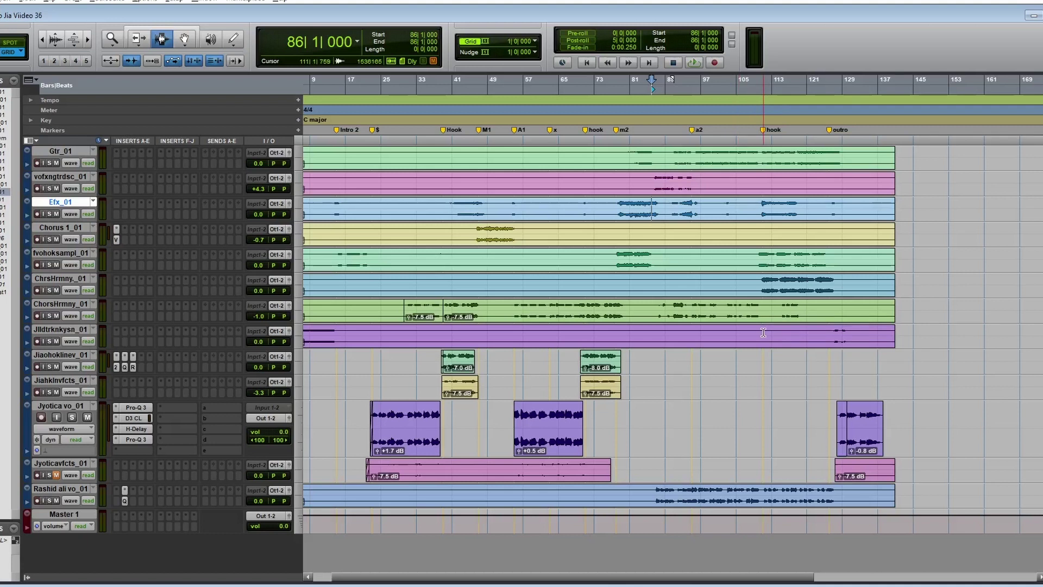
left_click(116, 520)
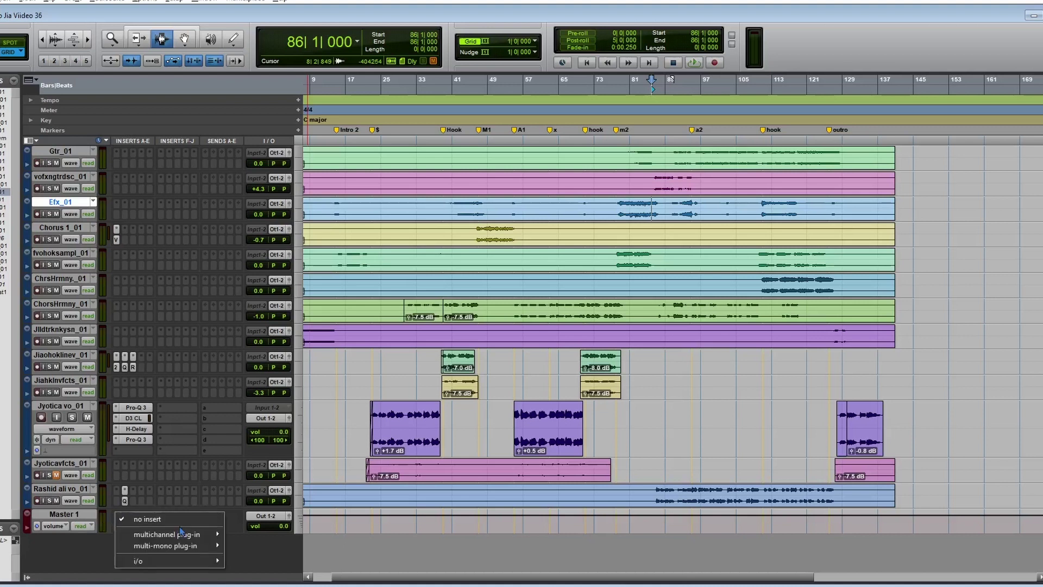
mouse_move(185, 535)
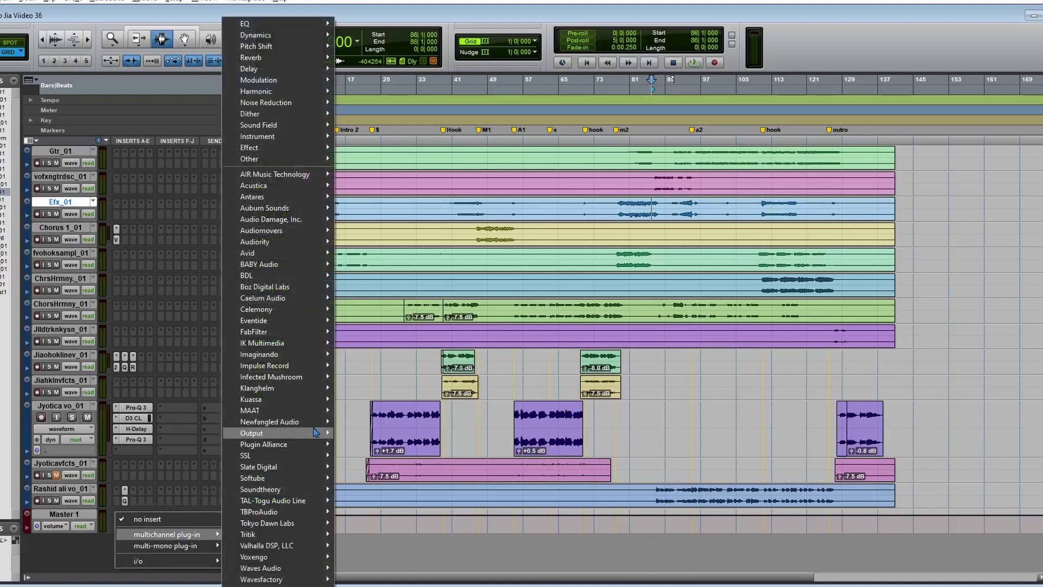
mouse_move(320, 338)
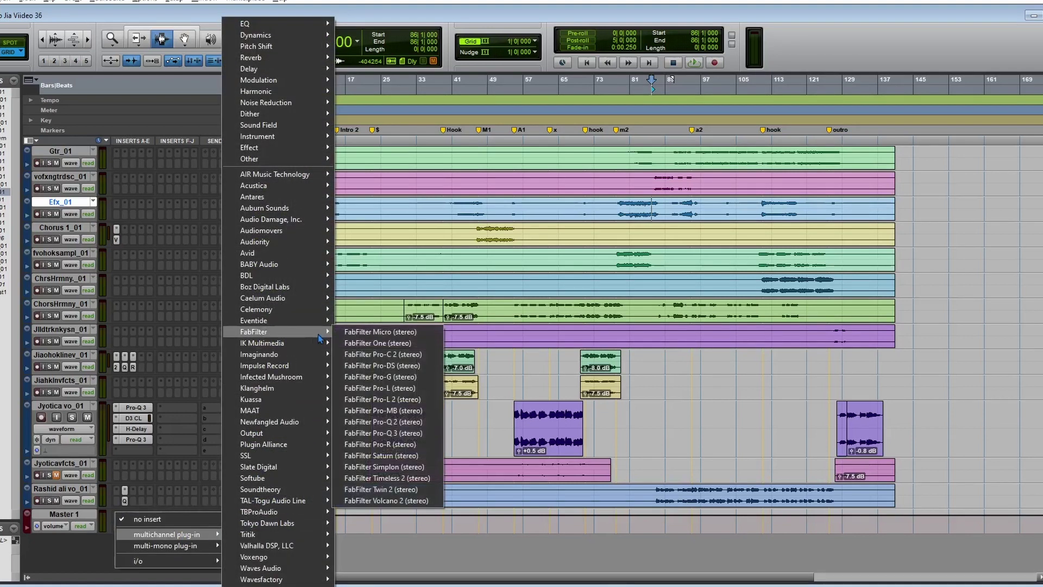
left_click(411, 401)
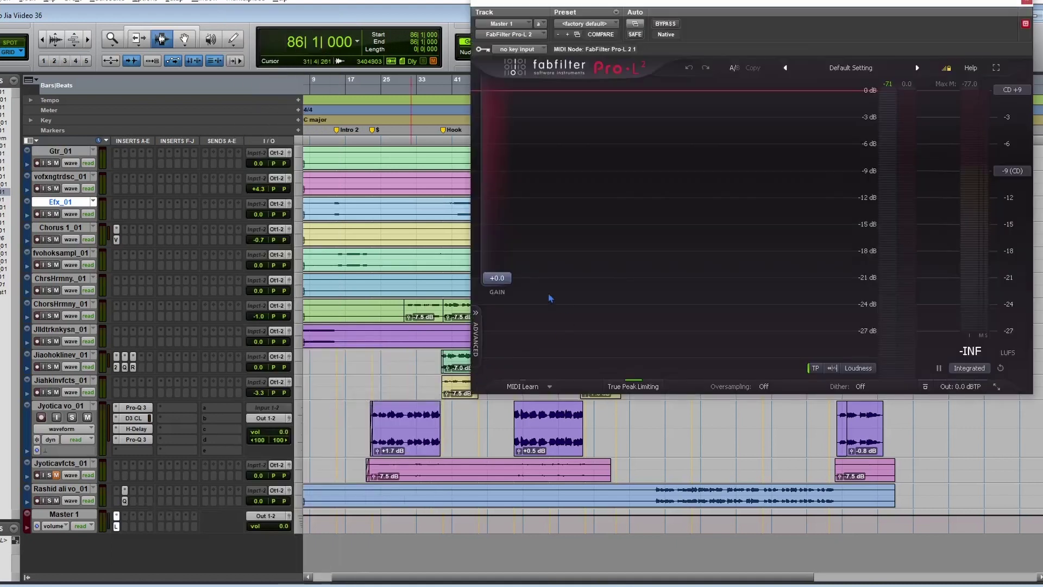
Expand the limiter's advanced settings and choose the Modern limiting style.
left_click(475, 347)
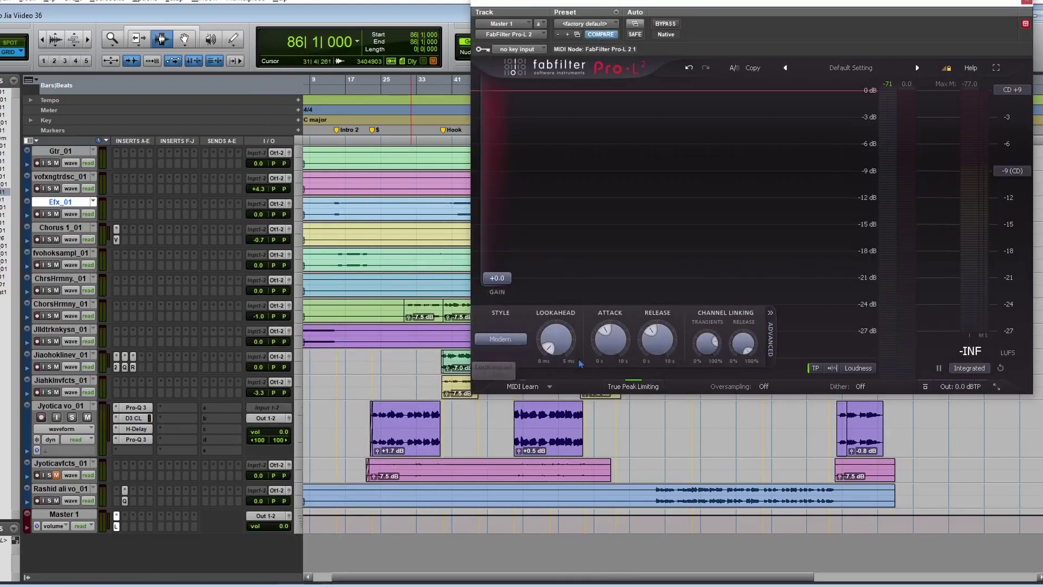
left_click(513, 340)
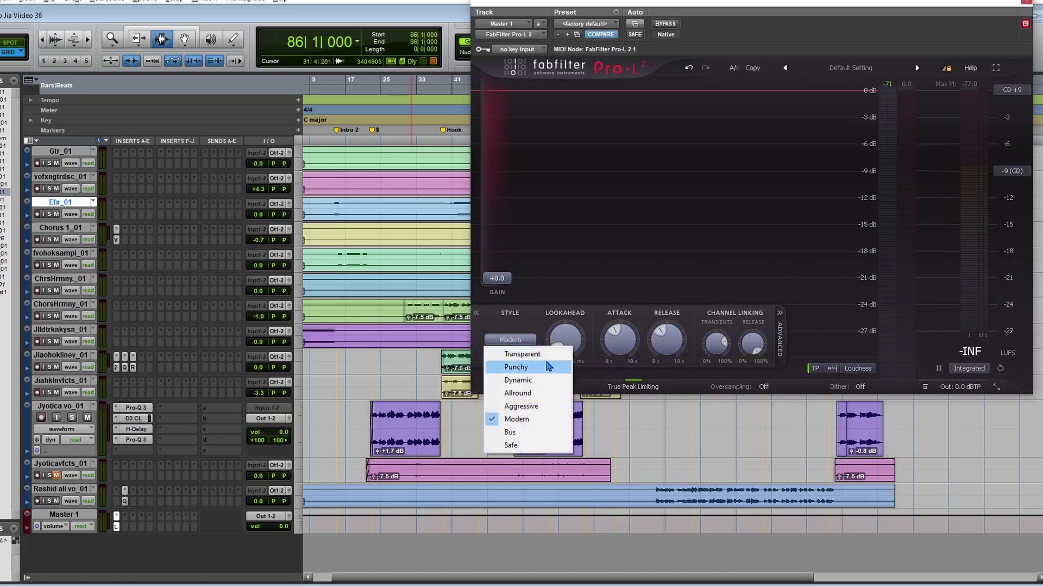
left_click(549, 427)
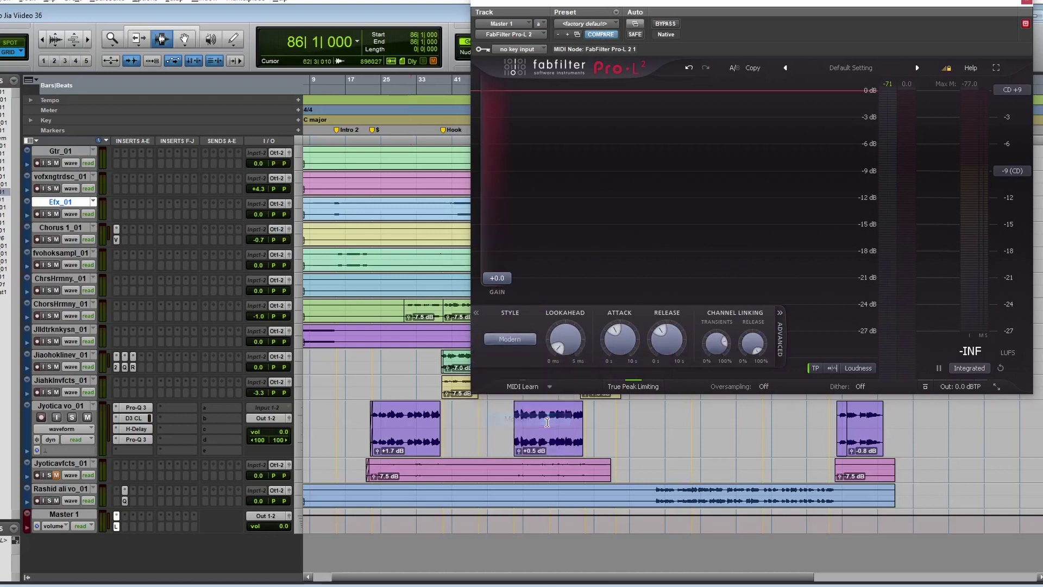
Play from bars 38 and 64 and raise the limiter's gain to about +12 dB.
left_click(438, 346)
key("space")
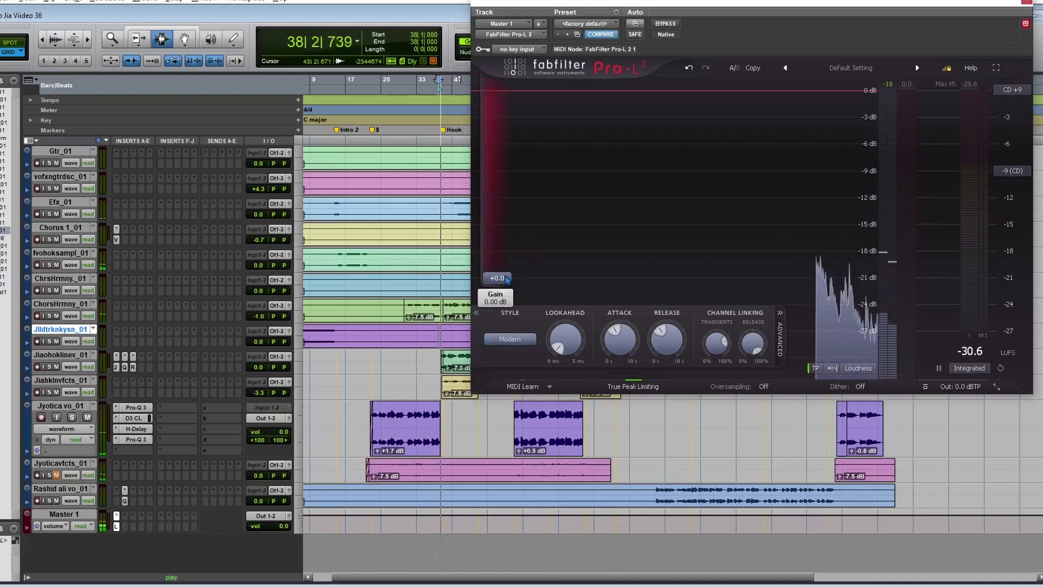
key("space")
left_click(556, 404)
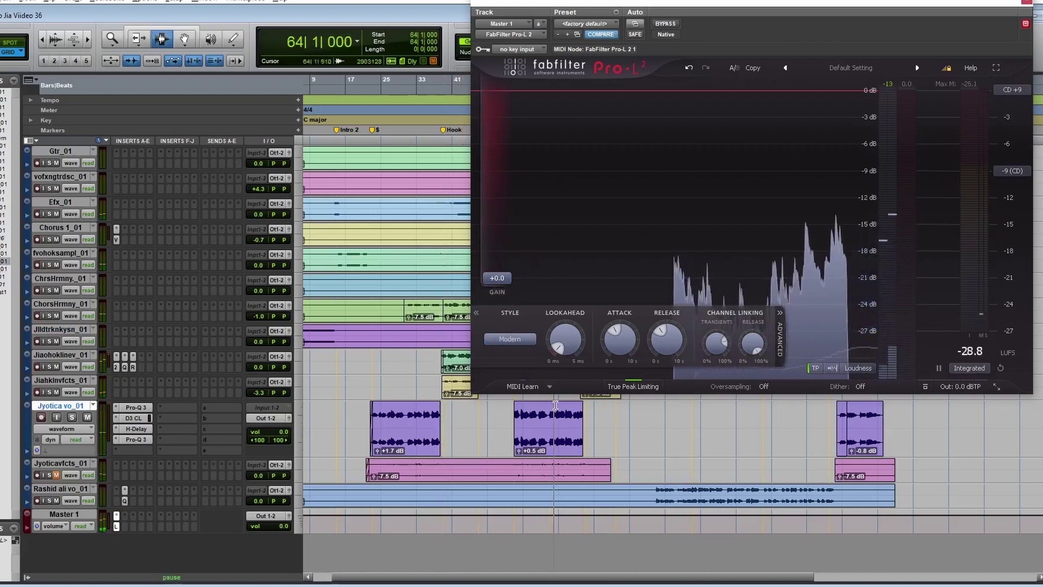
key("space")
left_click_drag(497, 278, 511, 203)
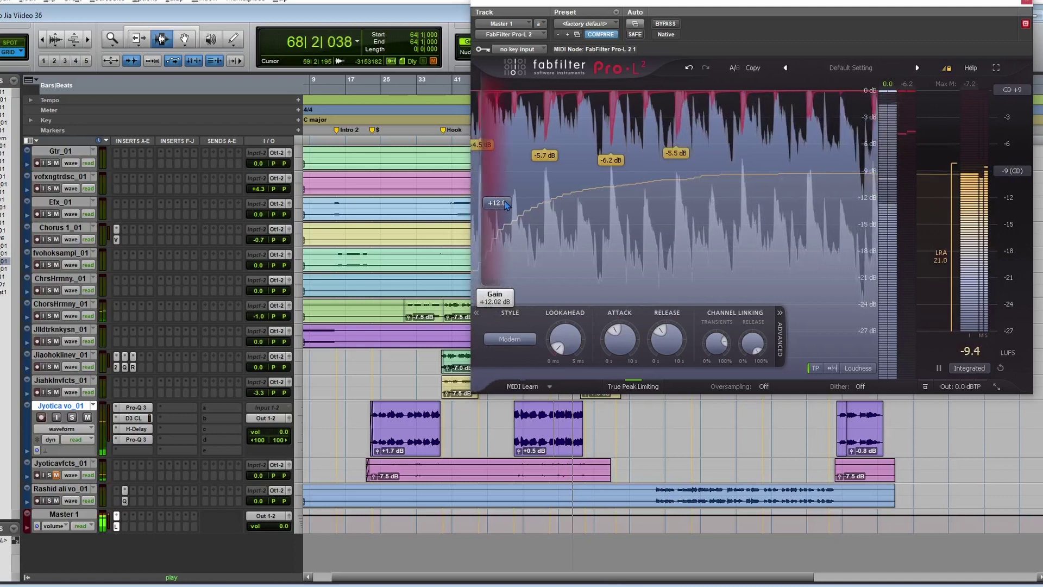
Check the limiter's output level and restart its integrated loudness measurement during playback, stopping when done.
mouse_move(961, 348)
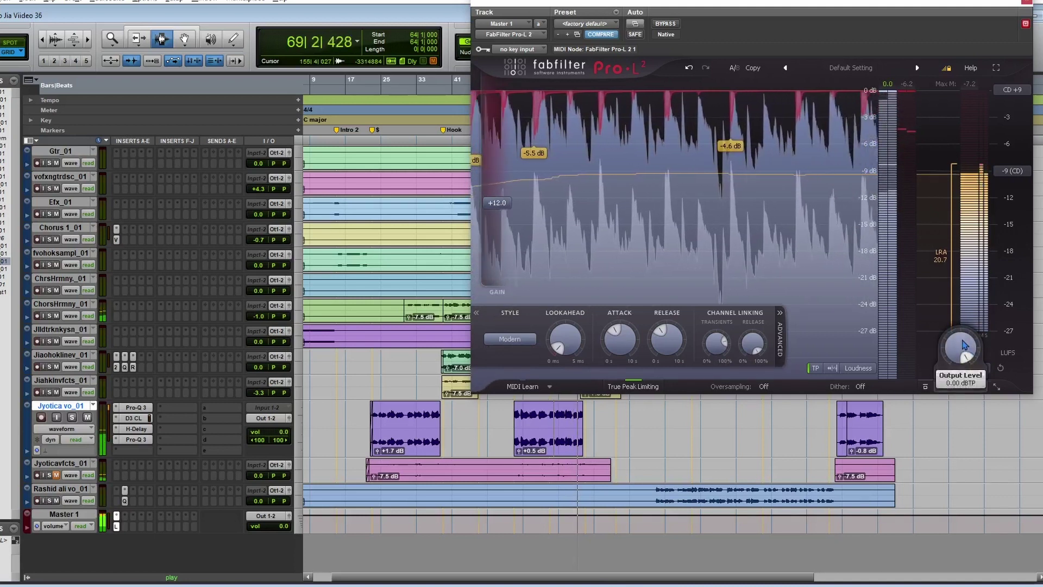
left_click_drag(960, 353, 960, 351)
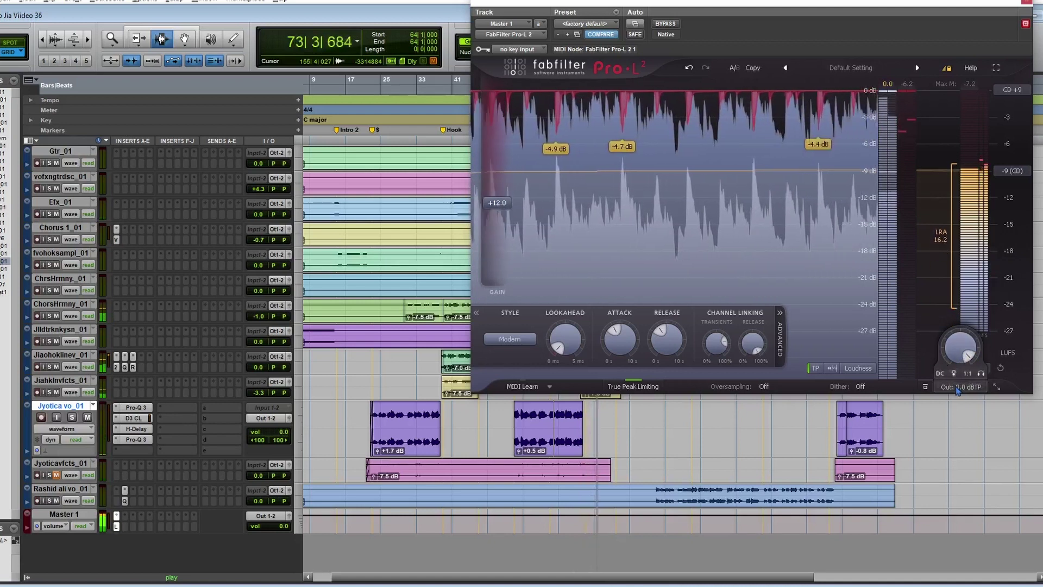
left_click(1001, 370)
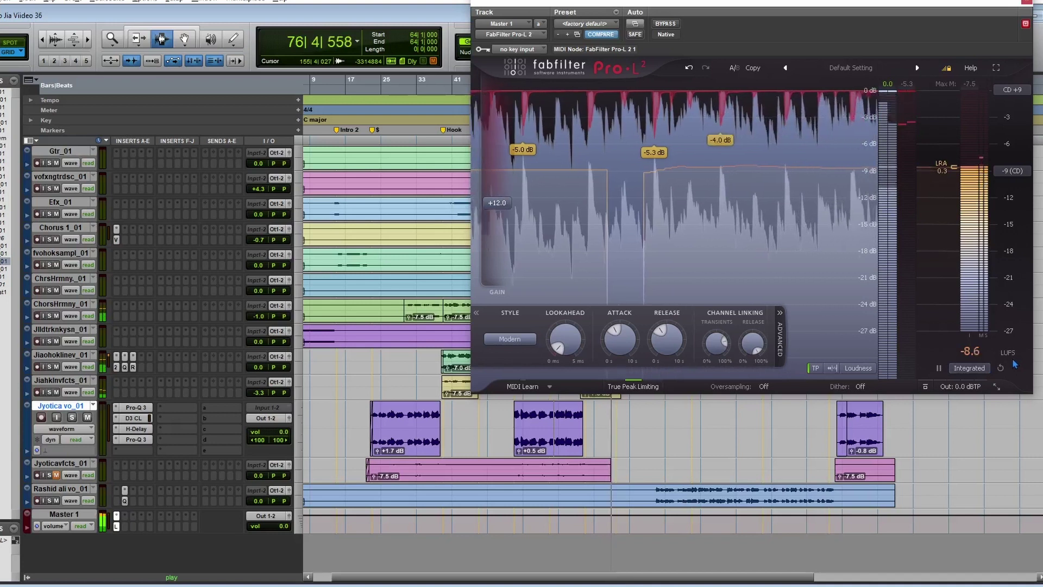
key("space")
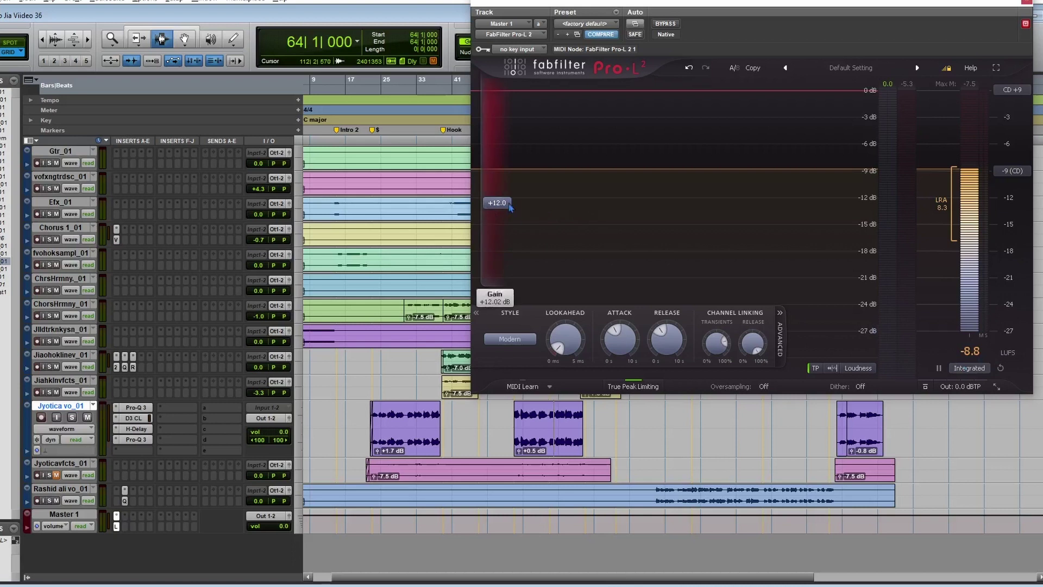
Lower the limiter's gain to +11.5 dB and audition the result from bar 64.
mouse_move(500, 205)
left_click_drag(501, 209, 501, 210)
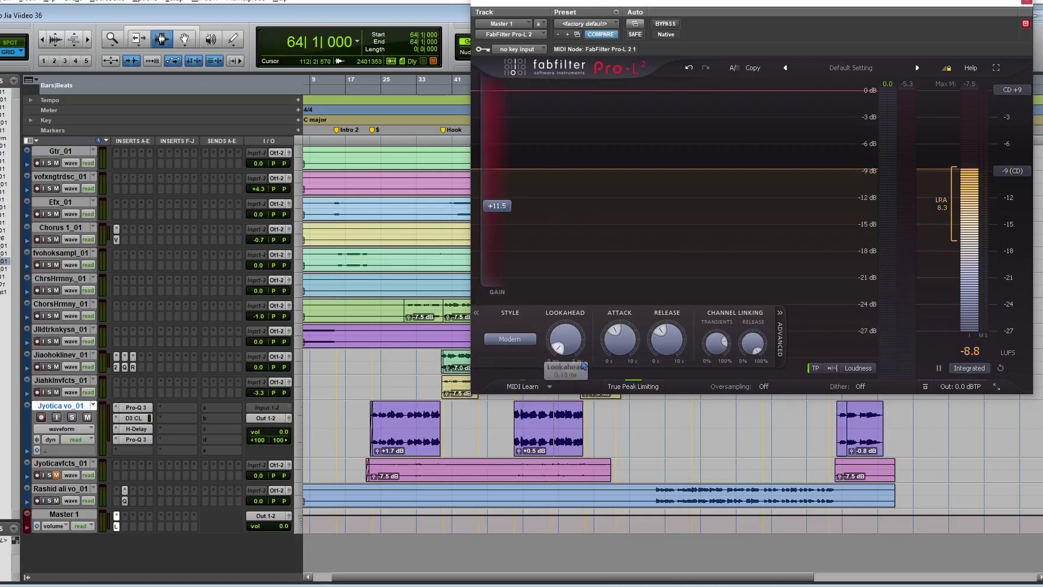
key("space")
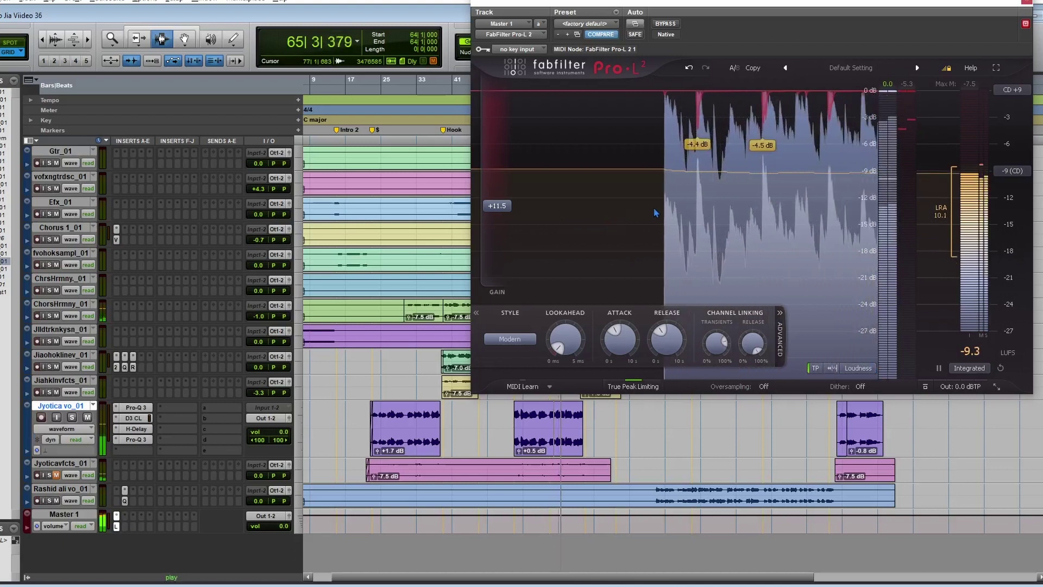
key("space")
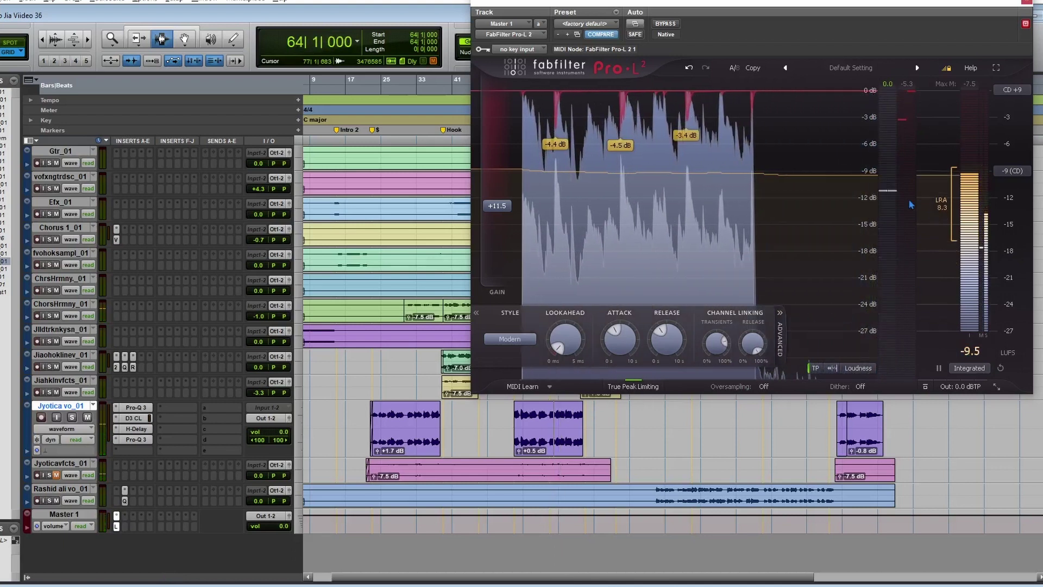